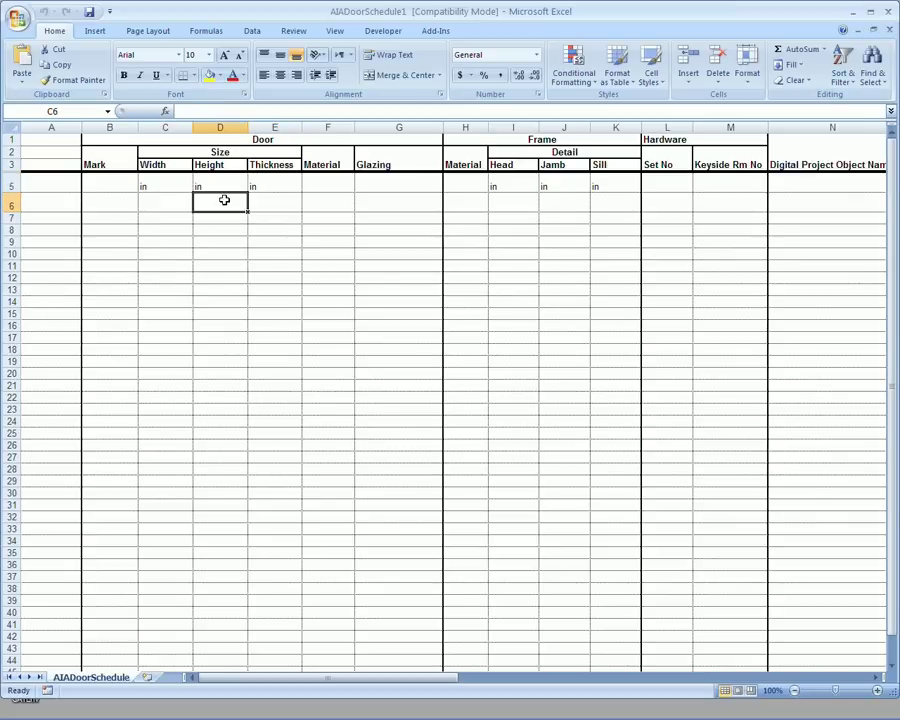
Step: Examine the cells beneath the Width, Height and Thickness headings of the door schedule, including their unit entries
{"action": "left_click", "coordinate": [275, 200]}
{"action": "left_click", "coordinate": [150, 200]}
{"action": "left_click", "coordinate": [152, 214]}
{"action": "left_click", "coordinate": [223, 220]}
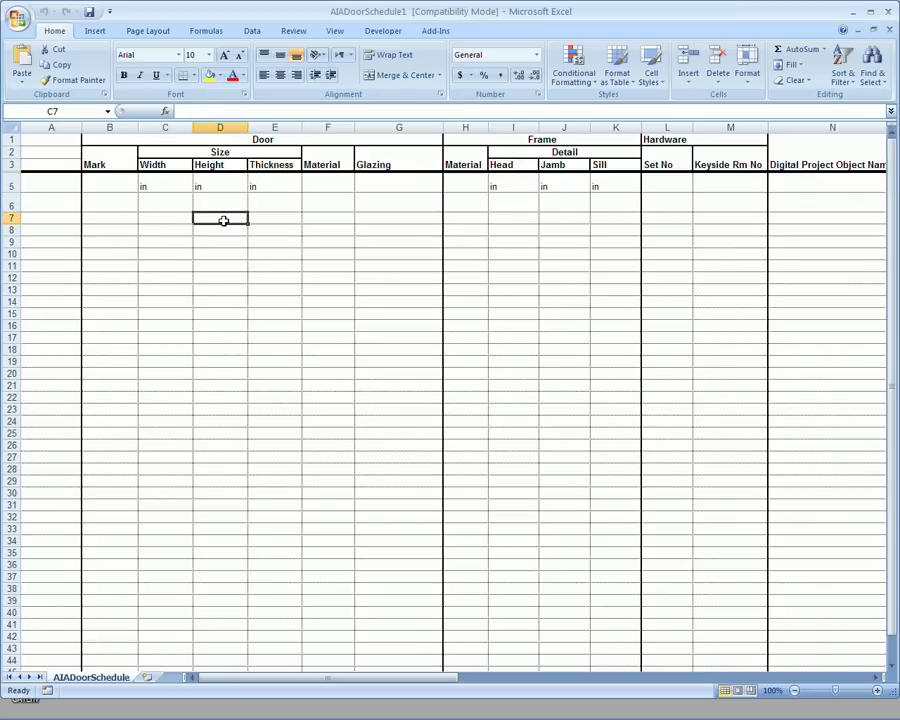
{"action": "left_click", "coordinate": [275, 204]}
{"action": "left_click", "coordinate": [300, 217]}
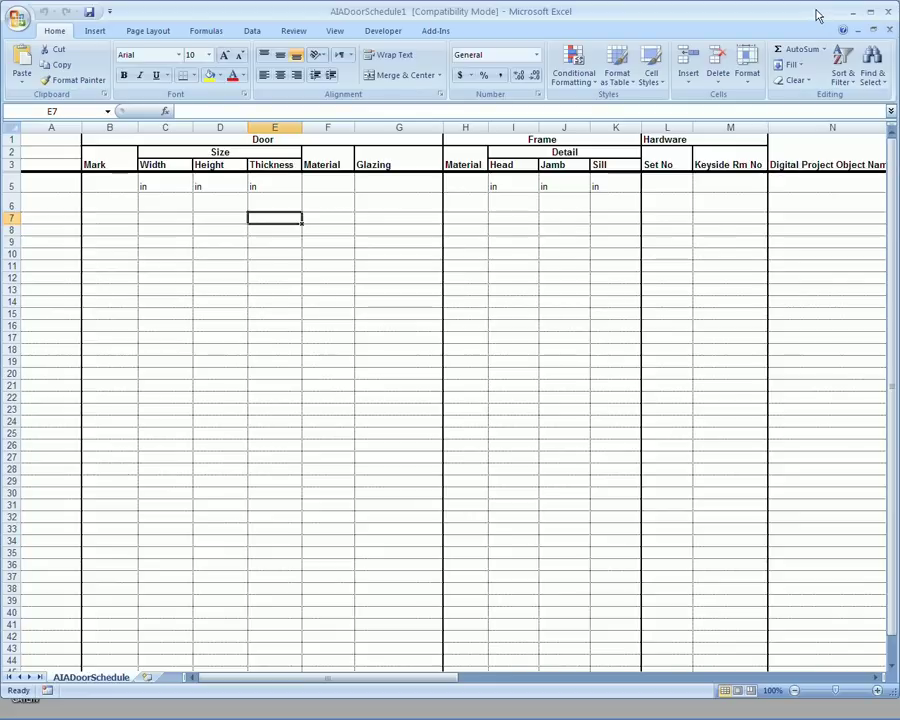
{"action": "left_click", "coordinate": [177, 187]}
{"action": "left_click", "coordinate": [222, 187]}
{"action": "left_click", "coordinate": [271, 187]}
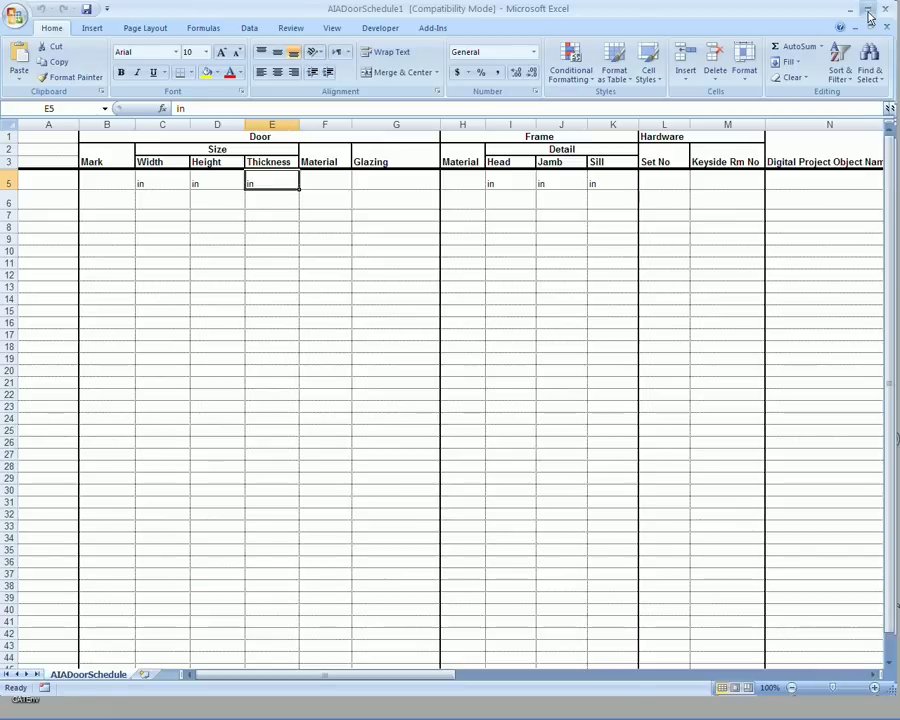
Step: Put the Excel door schedule away and switch to Digital Project
{"action": "left_click", "coordinate": [868, 12]}
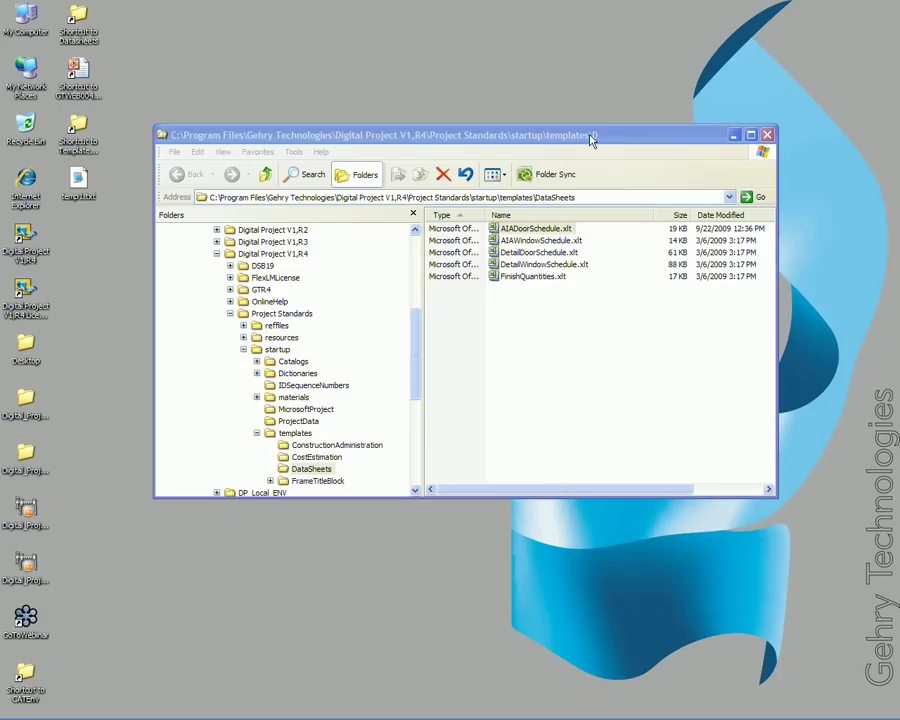
{"action": "left_click_drag", "start_coordinate": [590, 140], "coordinate": [591, 128]}
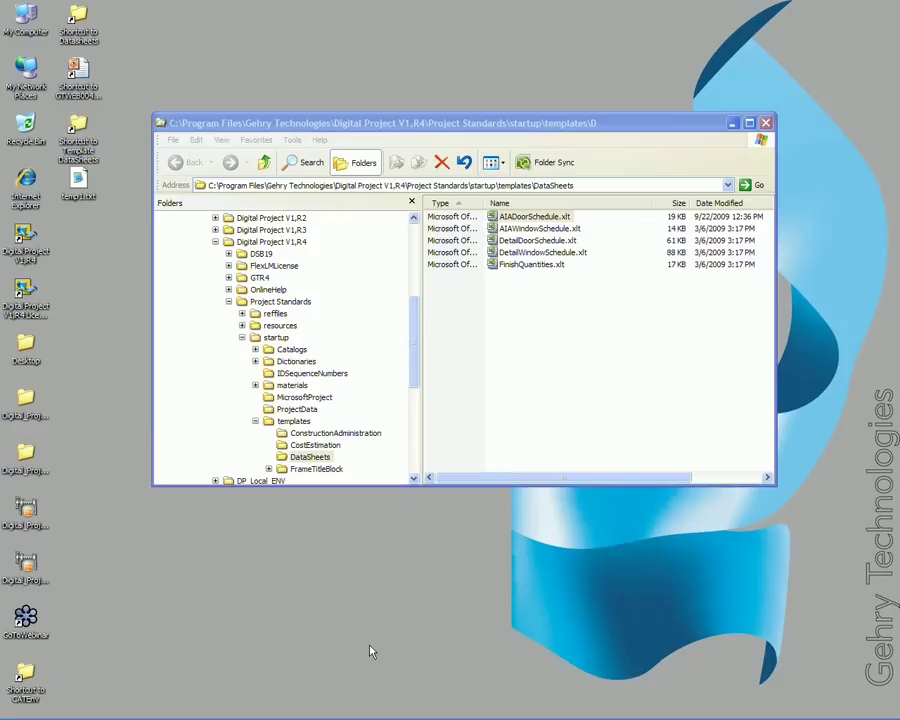
{"action": "mouse_move", "coordinate": [470, 712]}
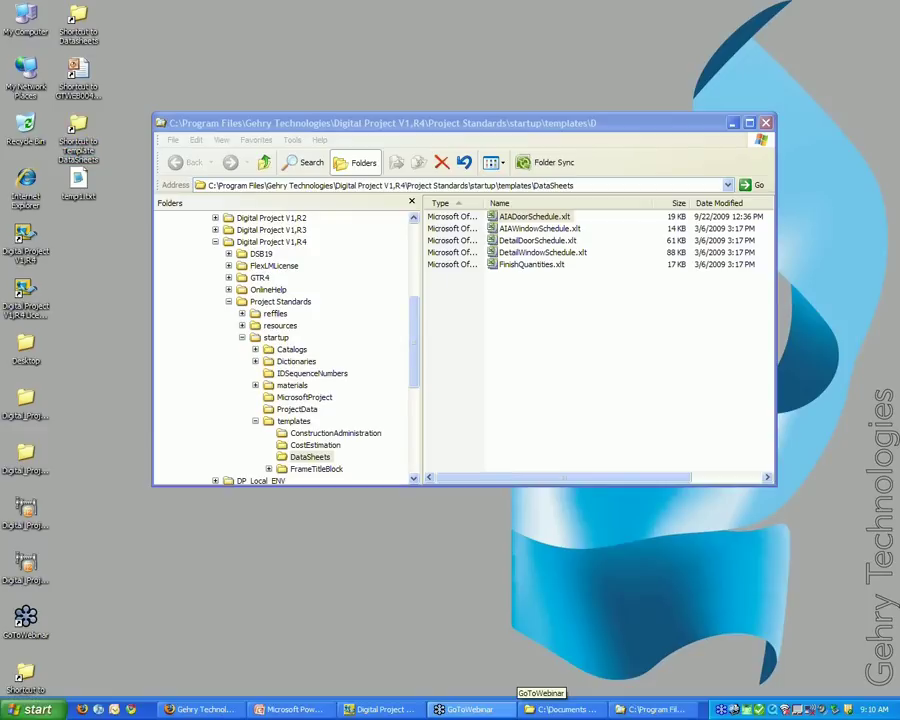
{"action": "left_click", "coordinate": [385, 710]}
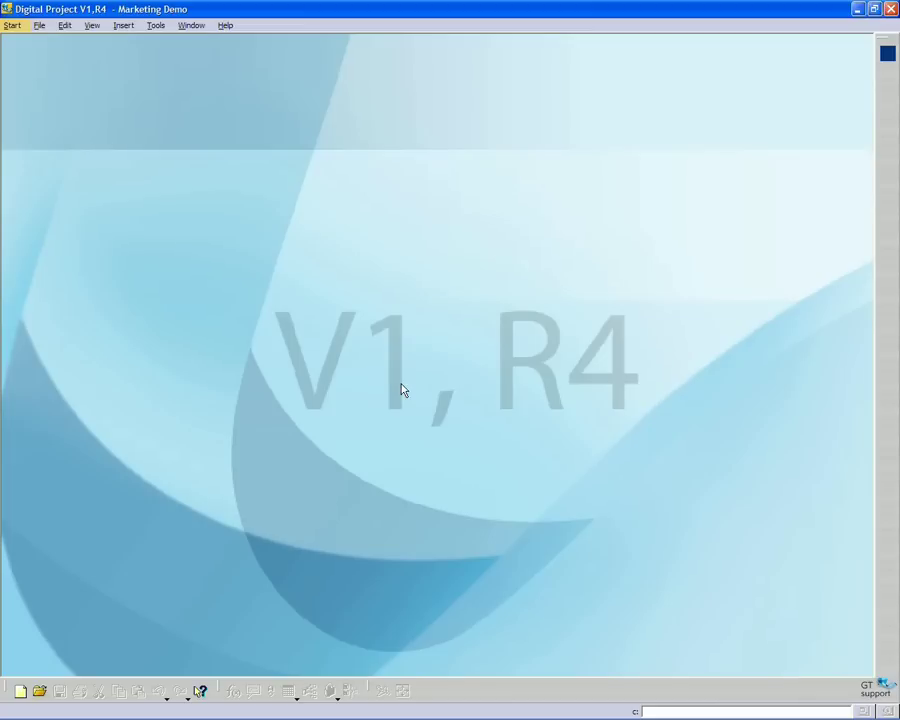
Step: Create a new document of the type Product
{"action": "left_click", "coordinate": [39, 27]}
{"action": "left_click", "coordinate": [40, 27]}
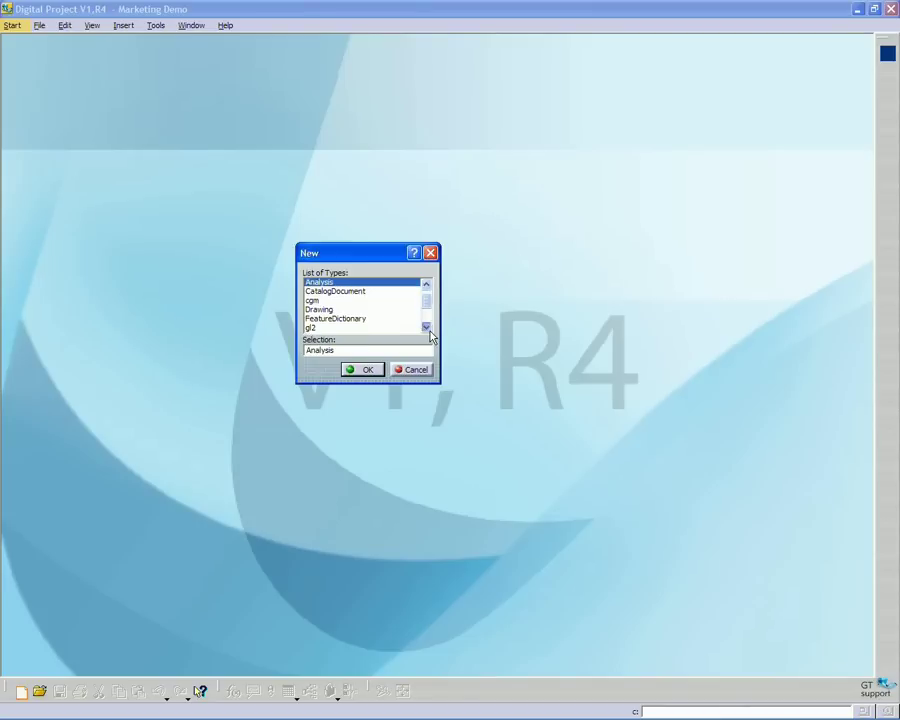
{"action": "left_click", "coordinate": [426, 328]}
{"action": "left_click", "coordinate": [426, 328]}
{"action": "left_click", "coordinate": [426, 328]}
{"action": "left_click", "coordinate": [426, 328]}
{"action": "left_click", "coordinate": [426, 328]}
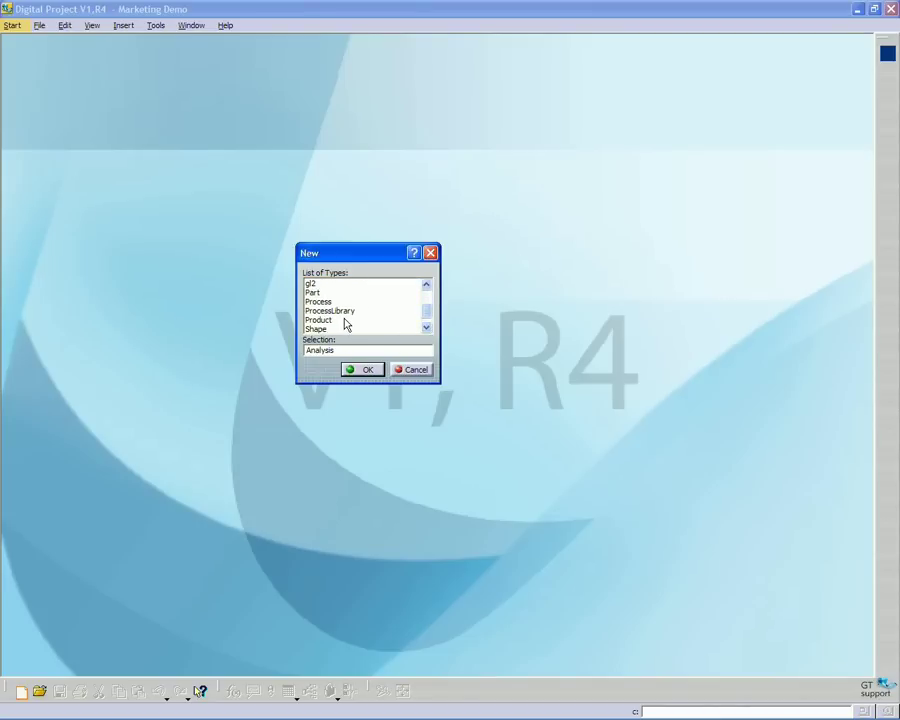
{"action": "left_click", "coordinate": [340, 319]}
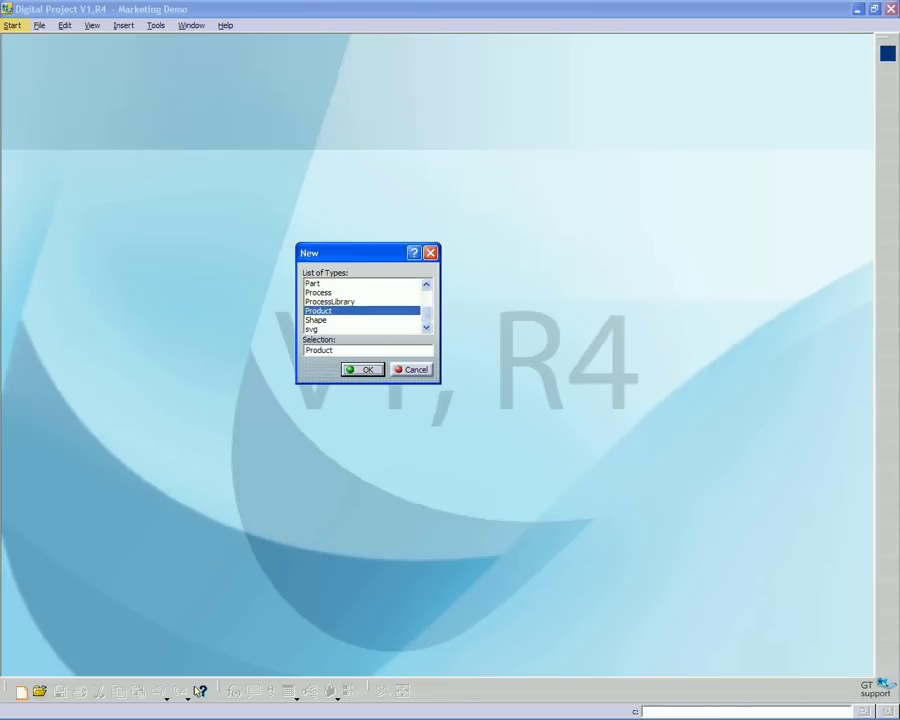
{"action": "left_click", "coordinate": [363, 370]}
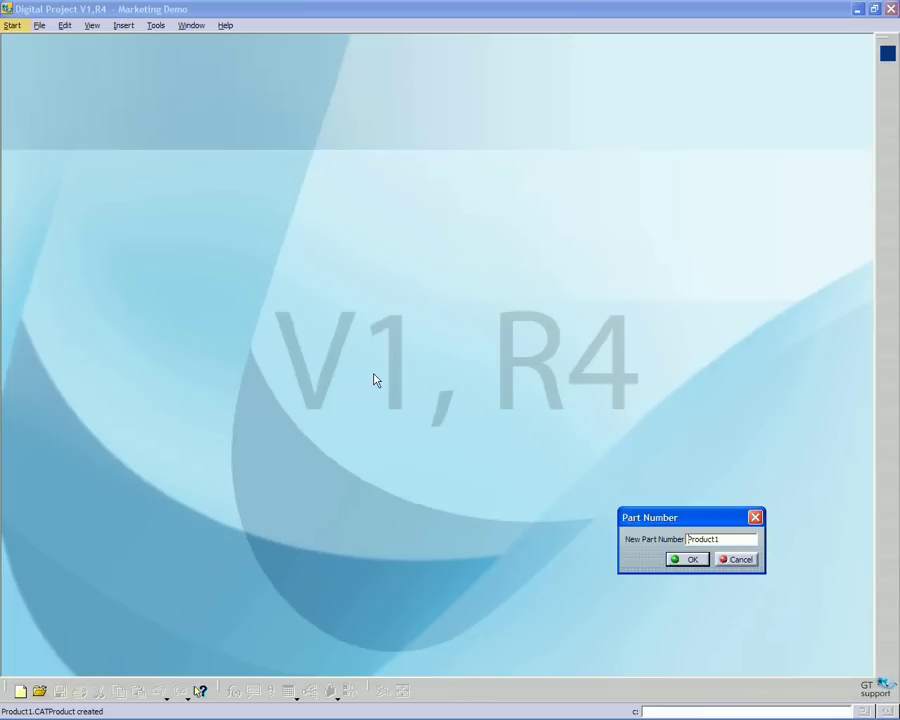
Step: Set the new product's part number to "My Annotations_" followed by the author's first name
{"action": "left_click_drag", "start_coordinate": [727, 540], "coordinate": [630, 541]}
{"action": "type", "text": "My Anno"}
{"action": "type", "text": "tation"}
{"action": "type", "text": "s_"}
{"action": "type", "text": "N"}
{"action": "type", "text": "um"}
{"action": "left_click", "coordinate": [692, 560]}
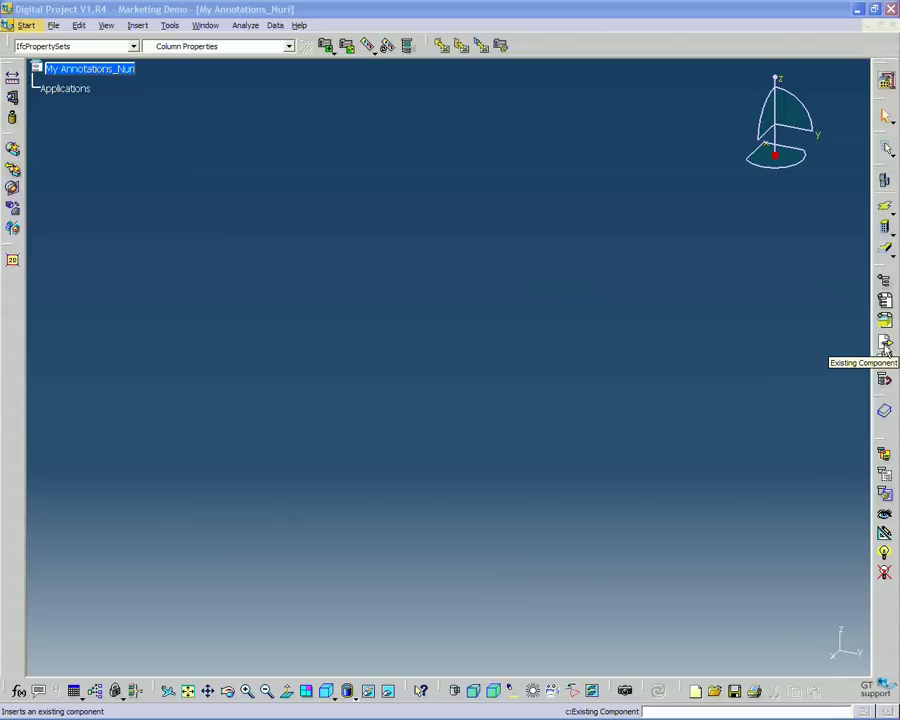
Step: Insert MAR.CATProduct from the desktop folder Digital_Project_v1r4_Project_Manager_Model into the root product as an existing component
{"action": "left_click", "coordinate": [884, 346]}
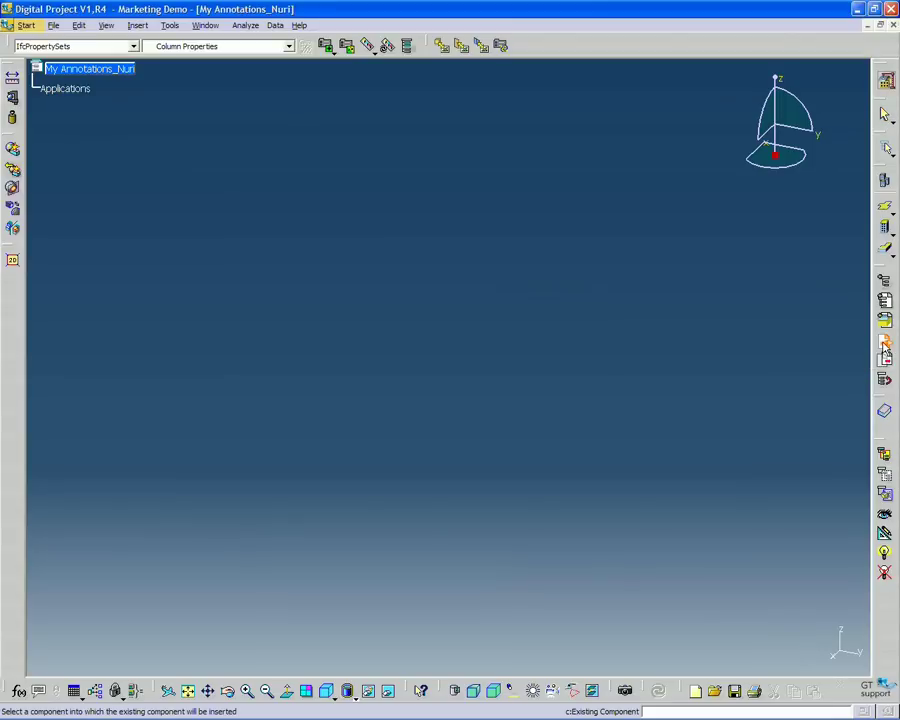
{"action": "left_click", "coordinate": [75, 70]}
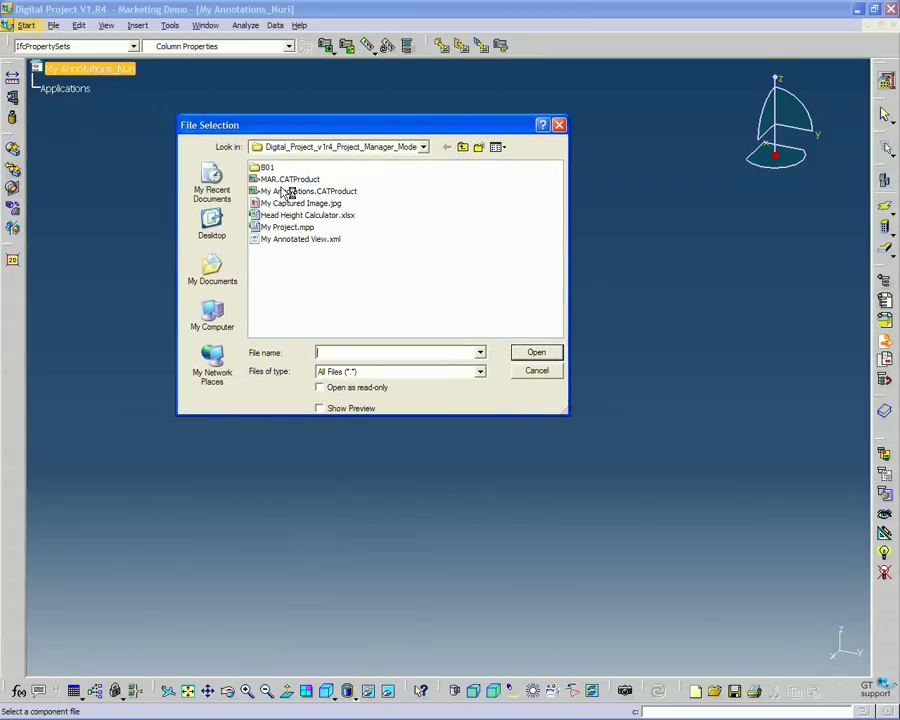
{"action": "left_click", "coordinate": [388, 150]}
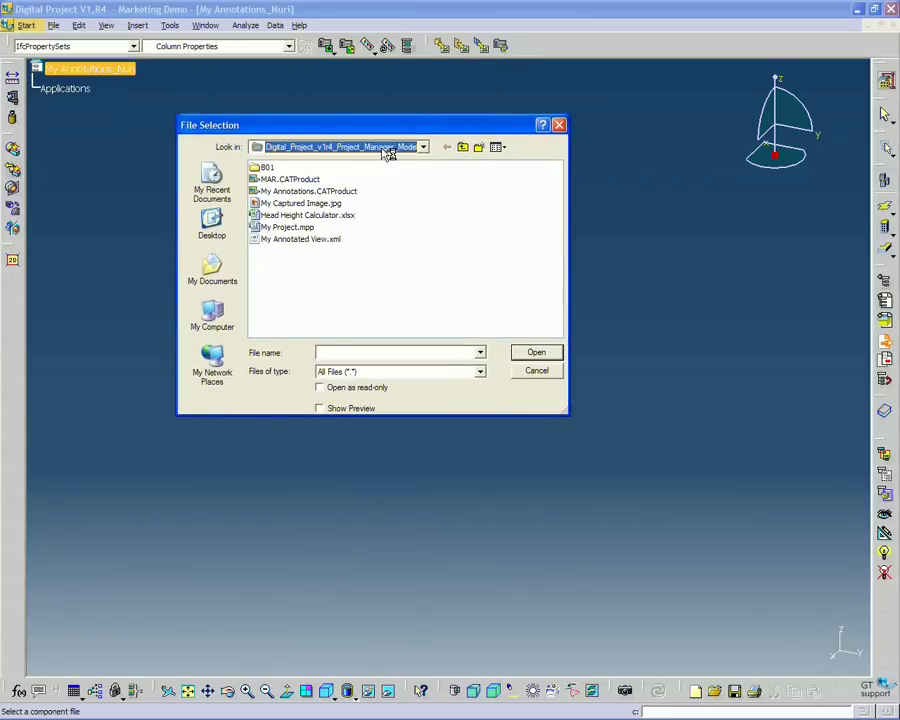
{"action": "left_click", "coordinate": [388, 150]}
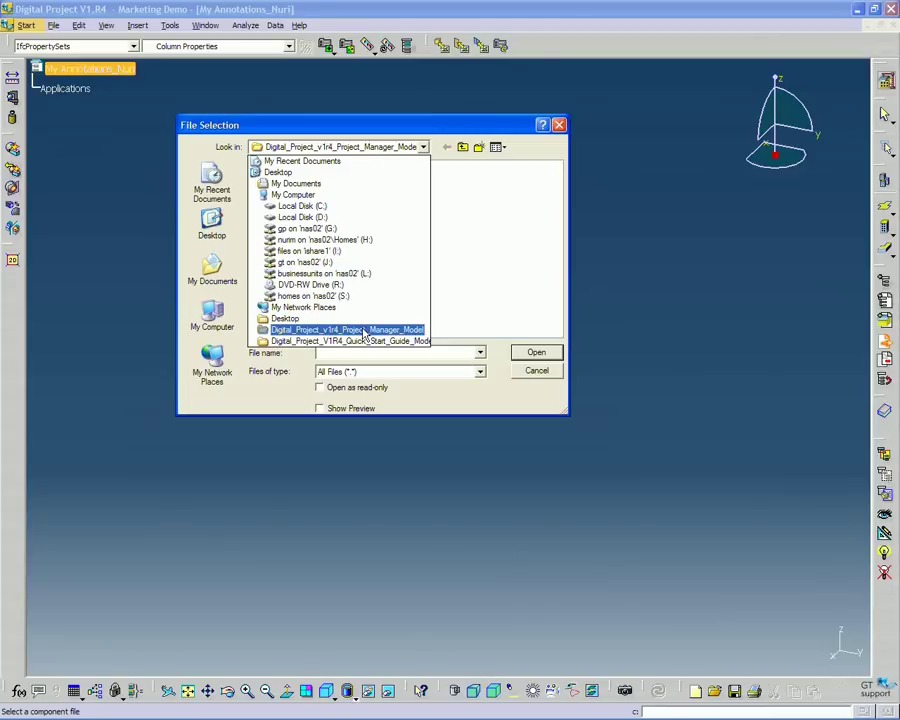
{"action": "left_click", "coordinate": [280, 173]}
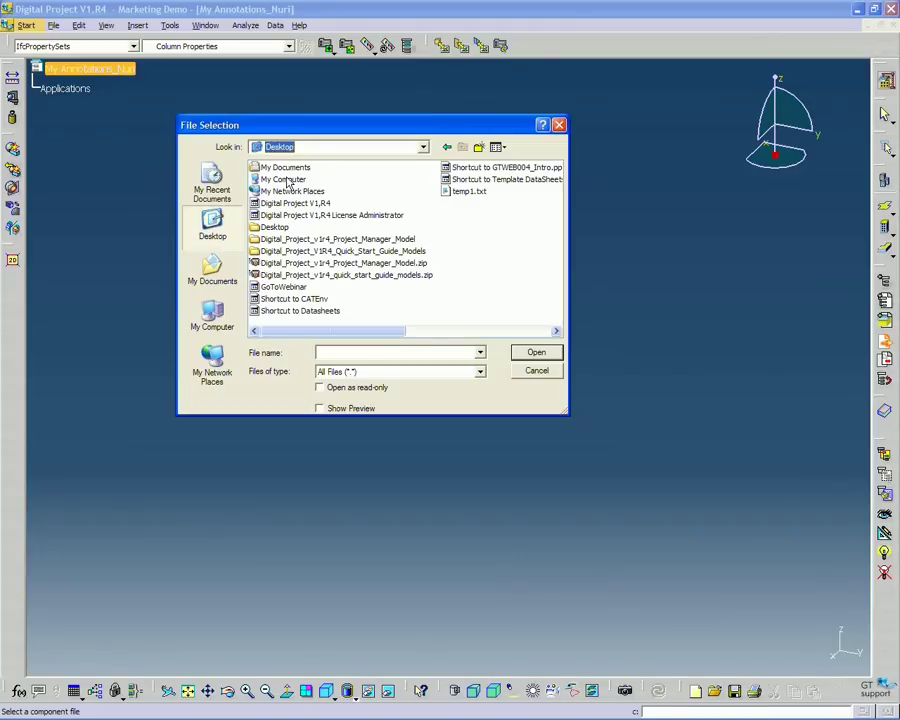
{"action": "left_click", "coordinate": [346, 241]}
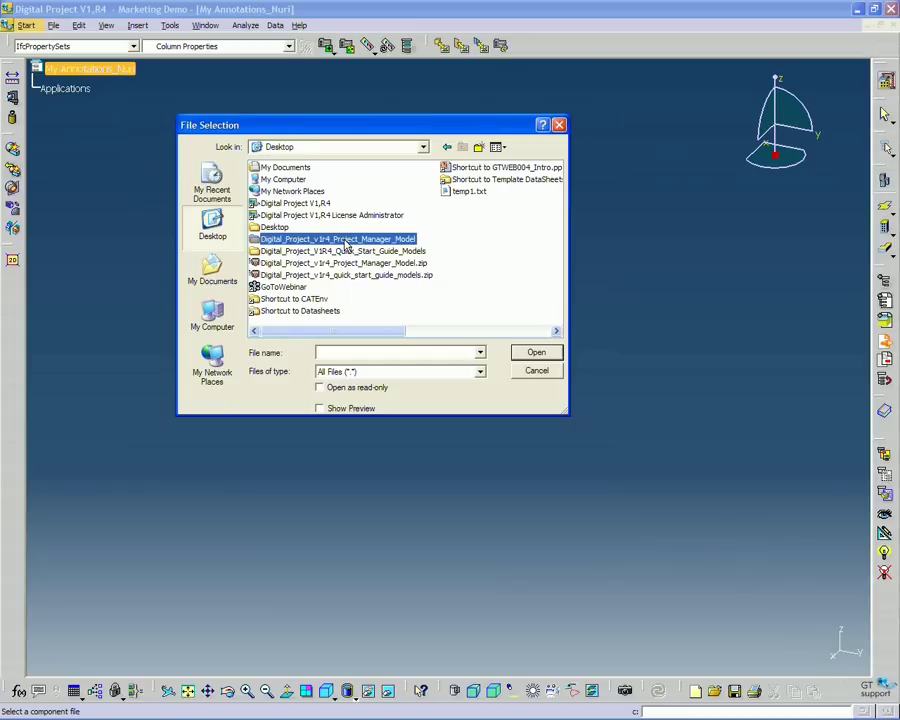
{"action": "double_click", "coordinate": [346, 241]}
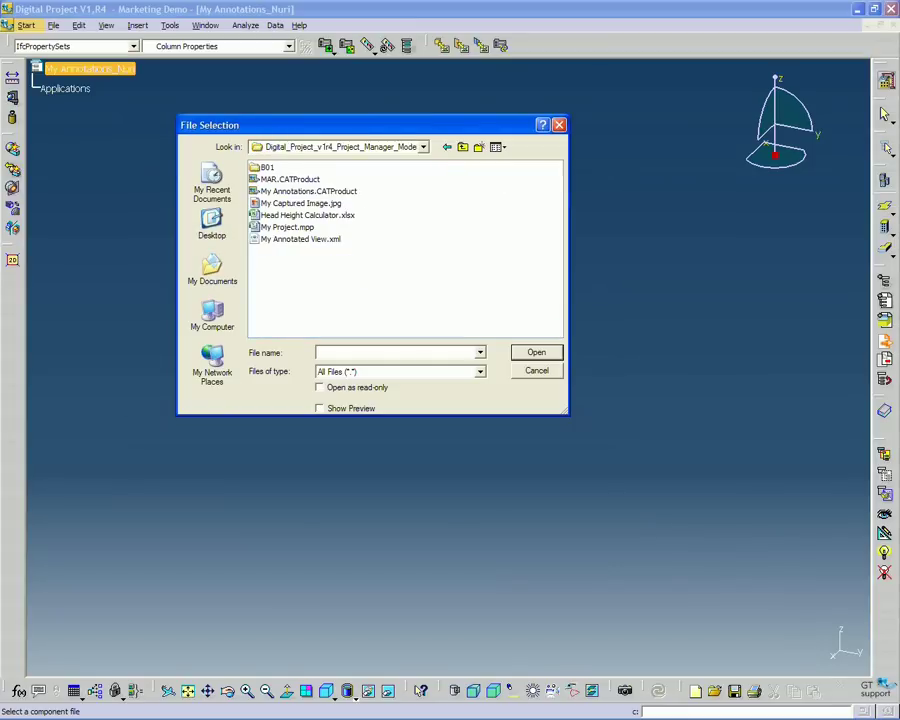
{"action": "left_click", "coordinate": [284, 181]}
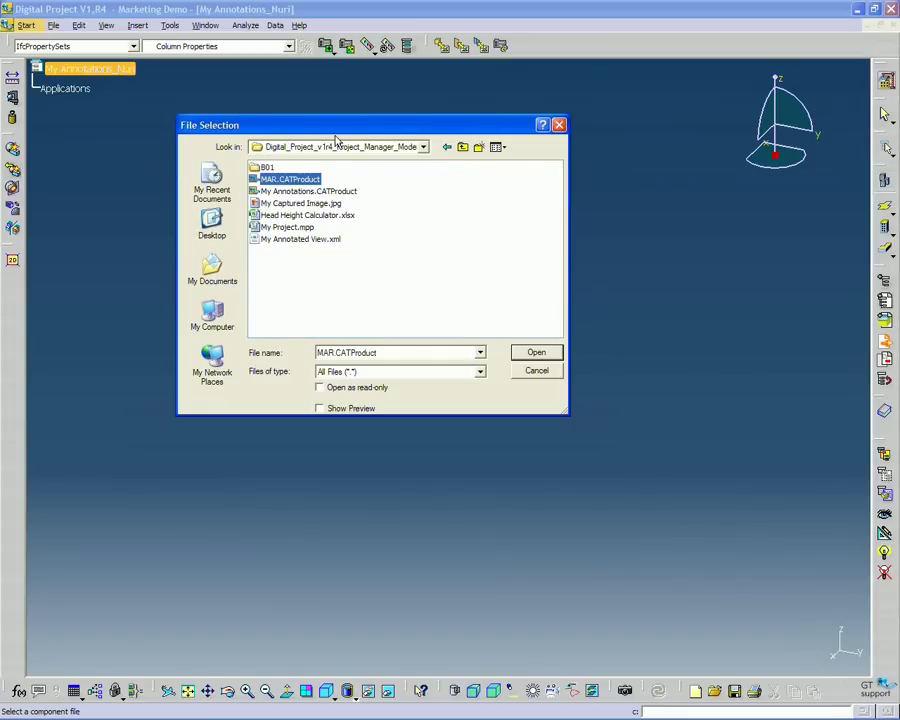
{"action": "left_click_drag", "start_coordinate": [342, 127], "coordinate": [374, 169]}
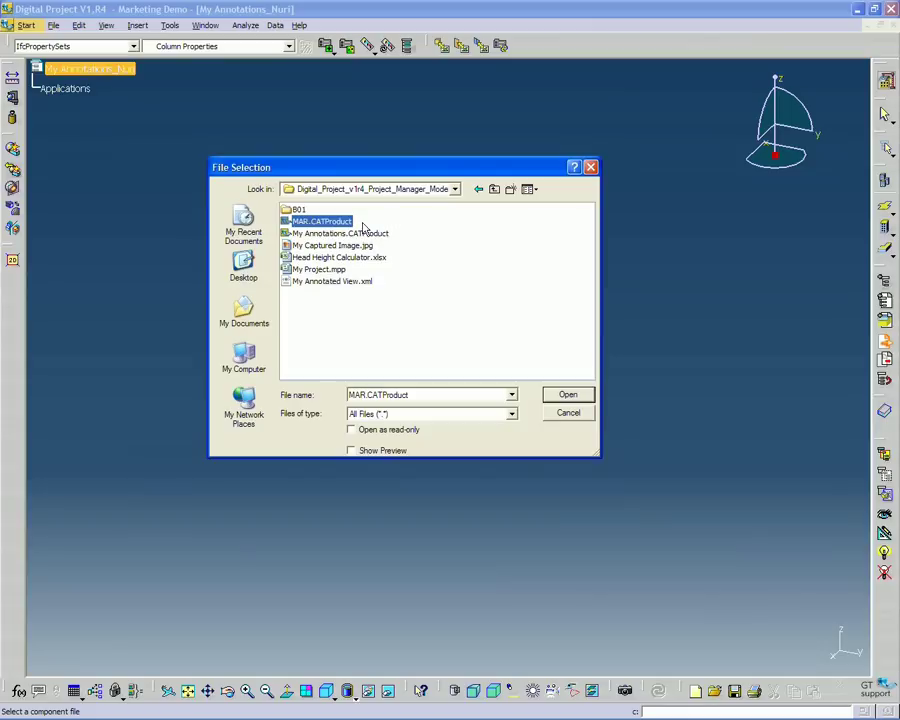
{"action": "left_click", "coordinate": [573, 399]}
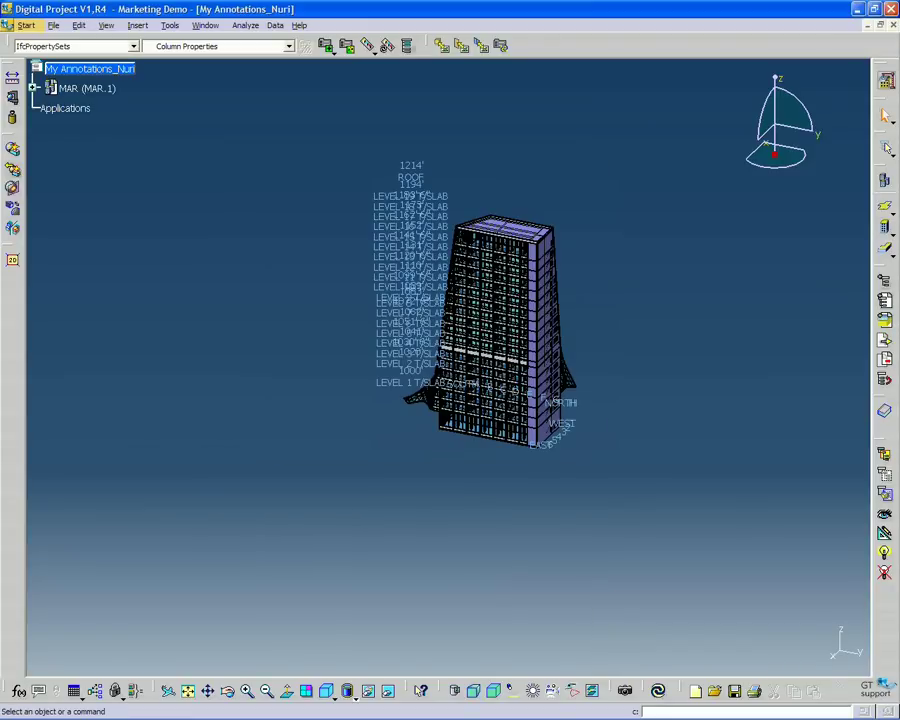
Step: Examine the inserted tower from several sides, from its flared base to the whole building, in perspective projection
{"action": "middle_click_drag", "start_coordinate": [602, 418], "coordinate": [697, 491]}
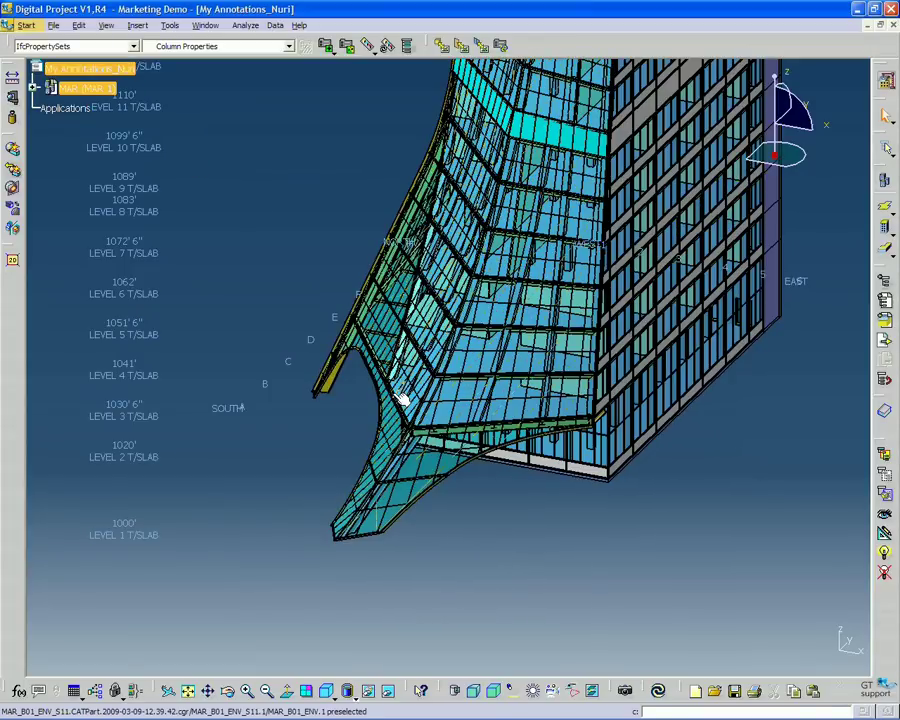
{"action": "middle_click_drag", "start_coordinate": [406, 515], "coordinate": [402, 520]}
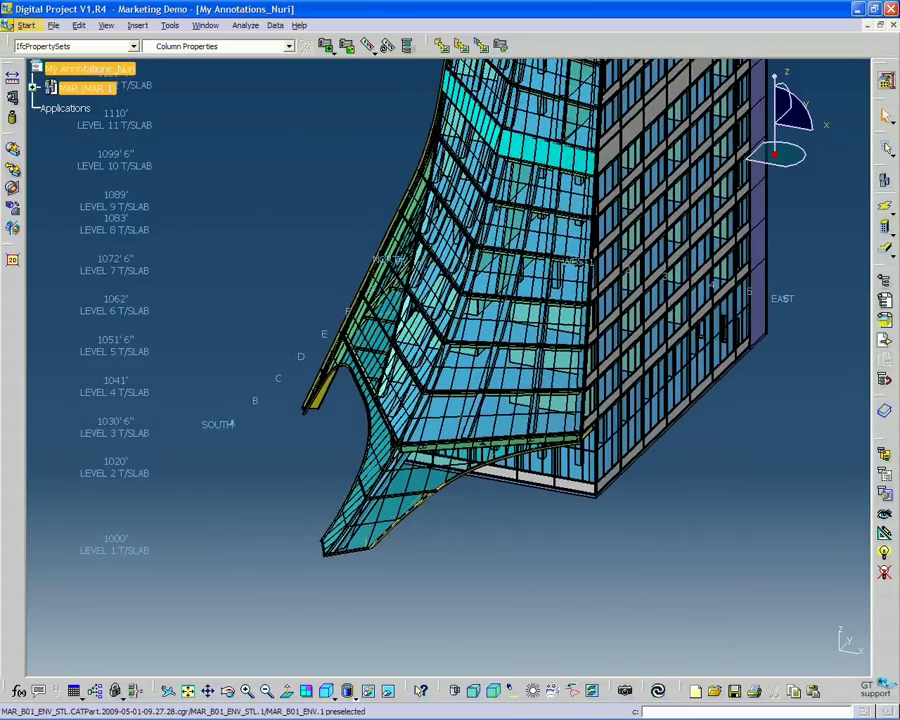
{"action": "middle_click_drag", "start_coordinate": [400, 520], "coordinate": [557, 508]}
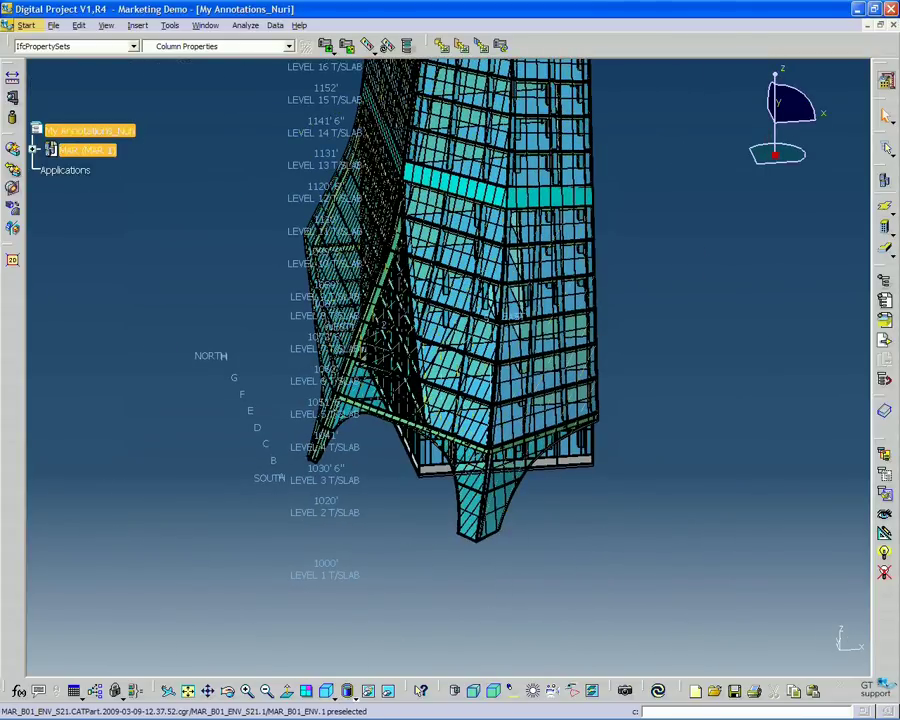
{"action": "middle_click_drag", "start_coordinate": [587, 558], "coordinate": [545, 565]}
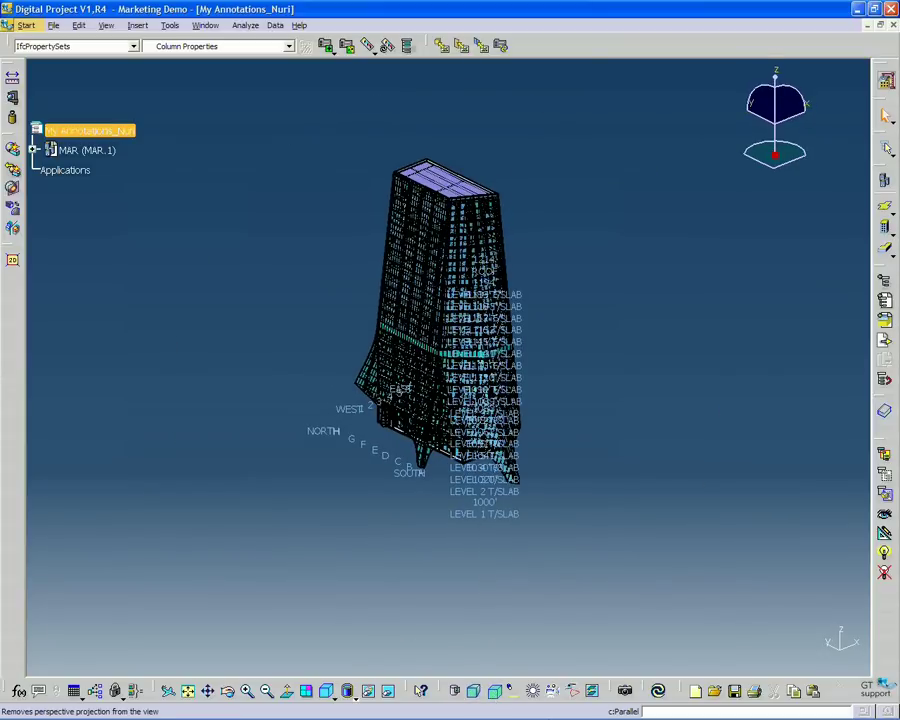
{"action": "left_click", "coordinate": [475, 692]}
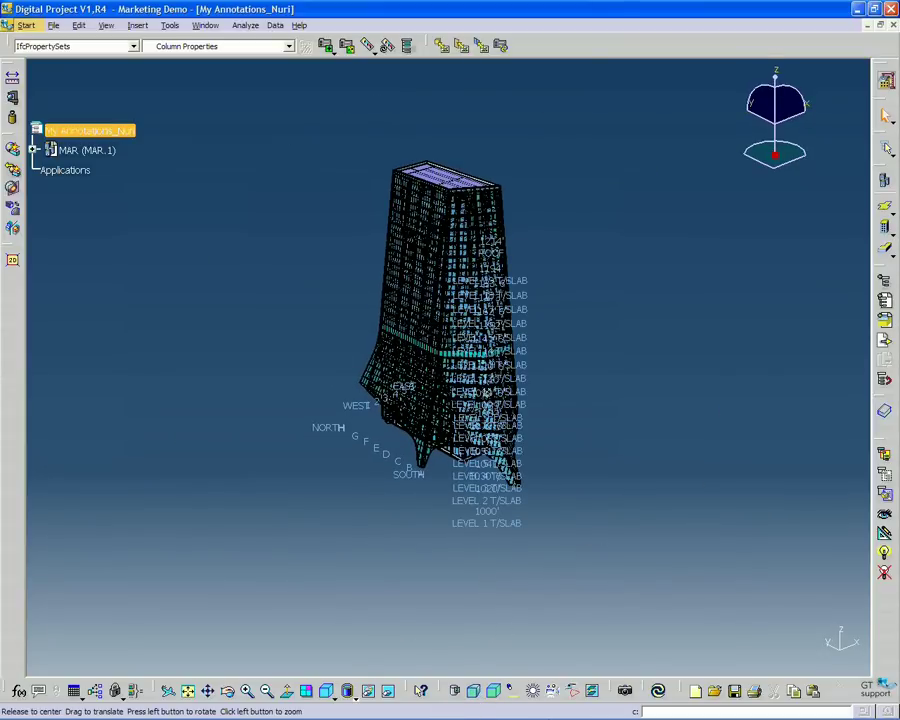
{"action": "middle_click_drag", "start_coordinate": [554, 570], "coordinate": [546, 585]}
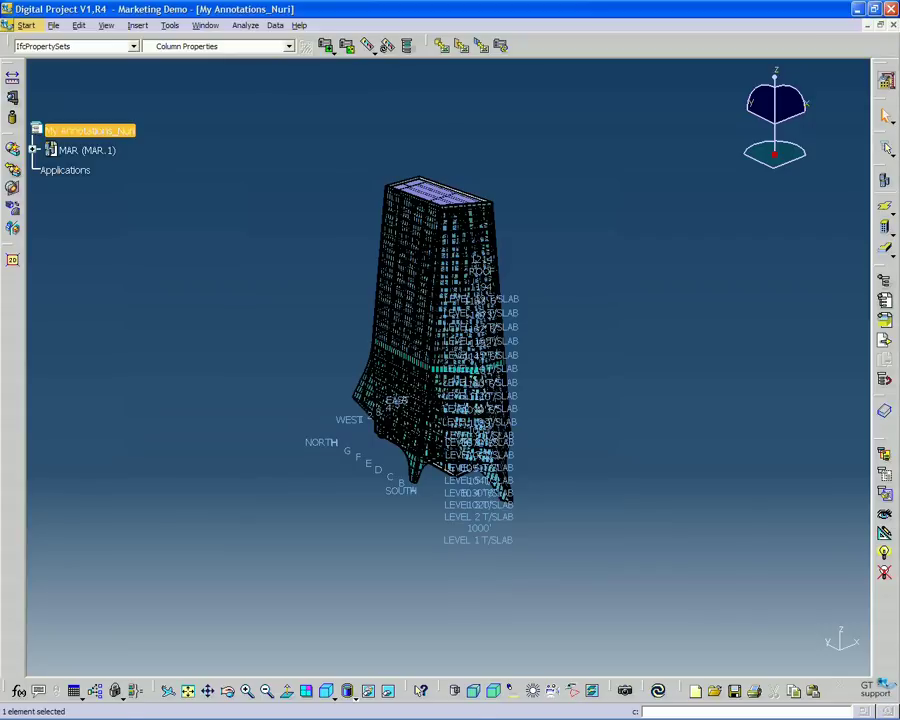
{"action": "left_click", "coordinate": [476, 697]}
Step: Begin a Measure Between at the foot of the slanted structural column, using one of its long side faces as the first selection
{"action": "middle_click_drag", "start_coordinate": [637, 506], "coordinate": [565, 354]}
{"action": "middle_click_drag", "start_coordinate": [575, 442], "coordinate": [547, 364]}
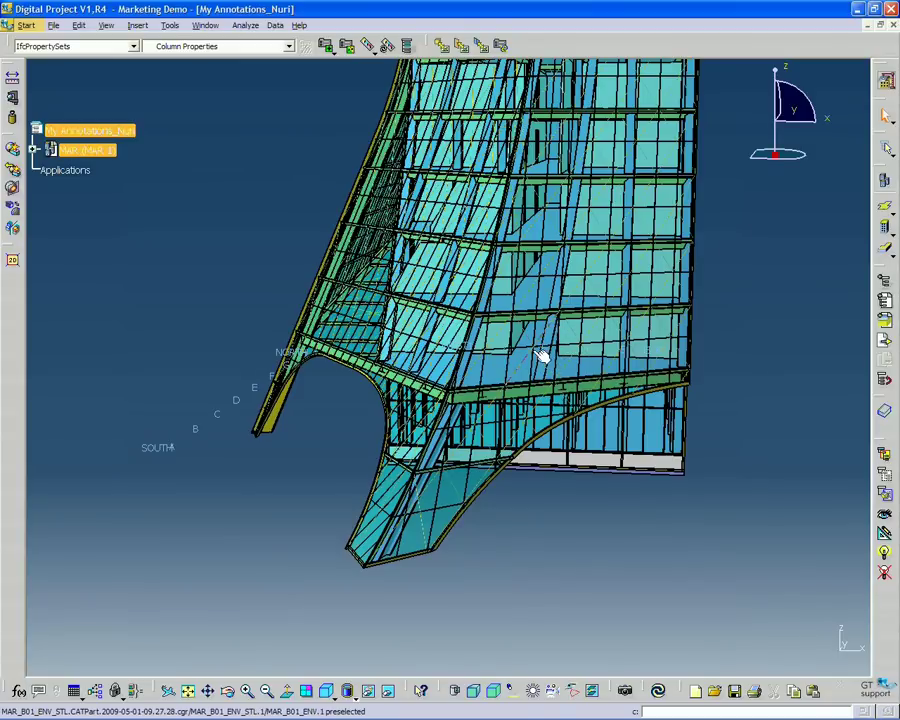
{"action": "middle_click_drag", "start_coordinate": [562, 365], "coordinate": [222, 254]}
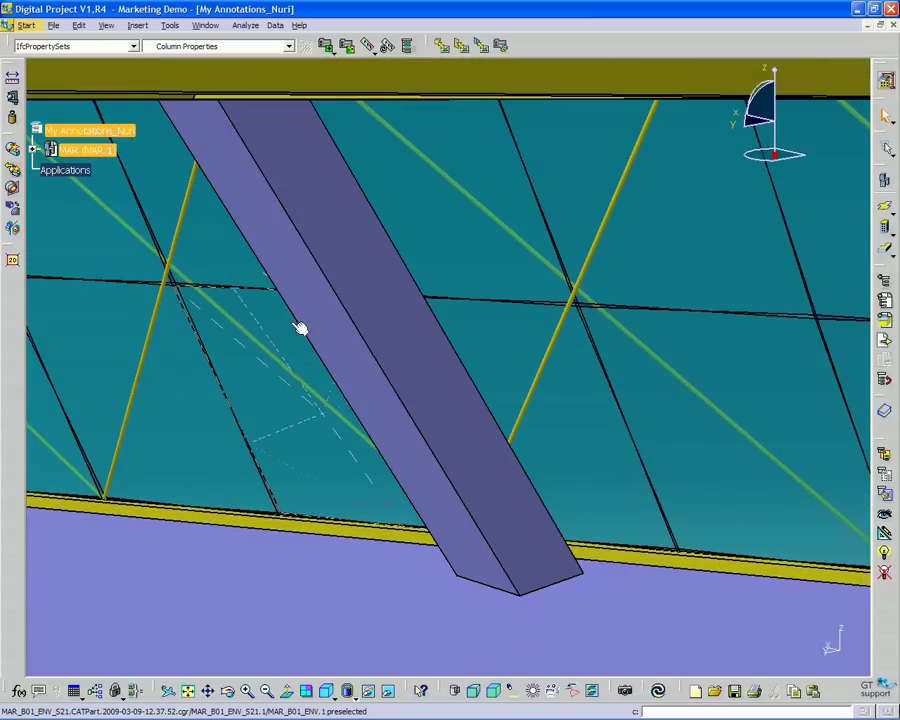
{"action": "middle_click_drag", "start_coordinate": [500, 542], "coordinate": [497, 497]}
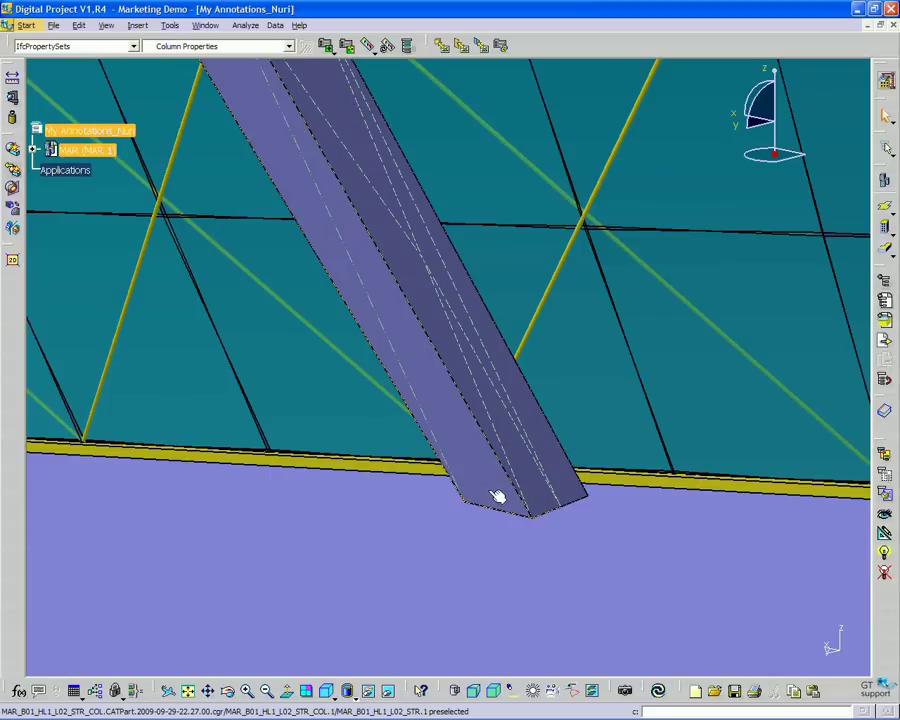
{"action": "left_click", "coordinate": [13, 82]}
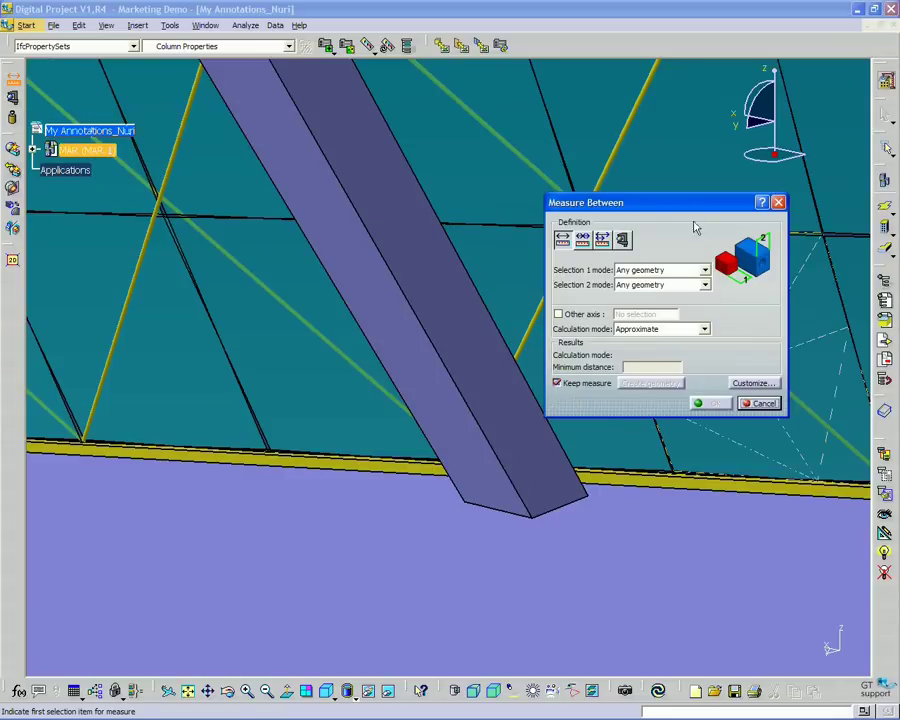
{"action": "left_click_drag", "start_coordinate": [689, 203], "coordinate": [698, 172]}
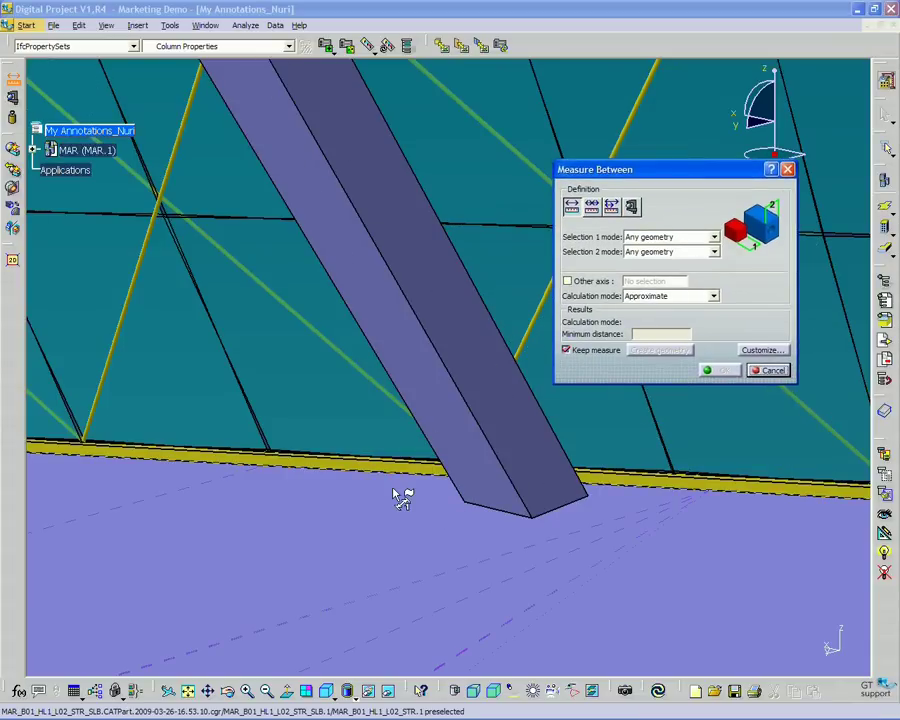
{"action": "middle_click_drag", "start_coordinate": [402, 497], "coordinate": [436, 340]}
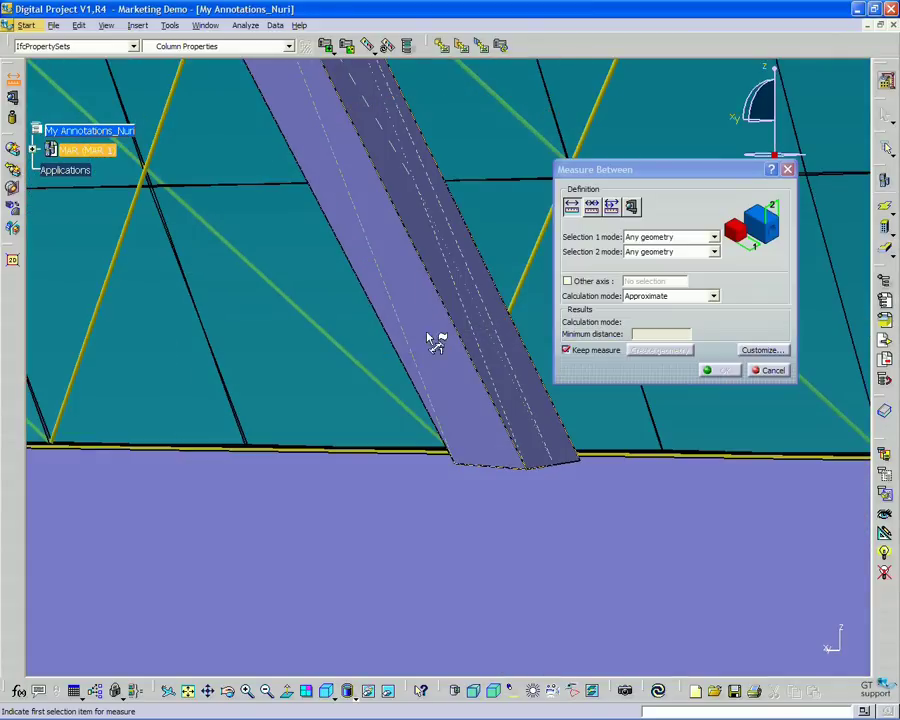
{"action": "middle_click_drag", "start_coordinate": [400, 299], "coordinate": [373, 341]}
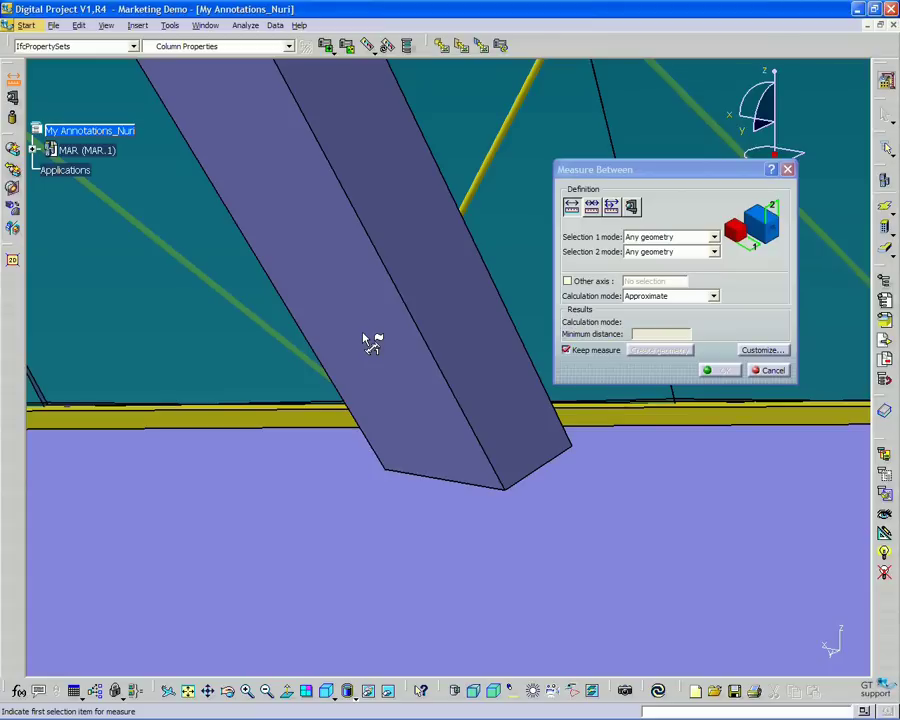
{"action": "mouse_move", "coordinate": [366, 338]}
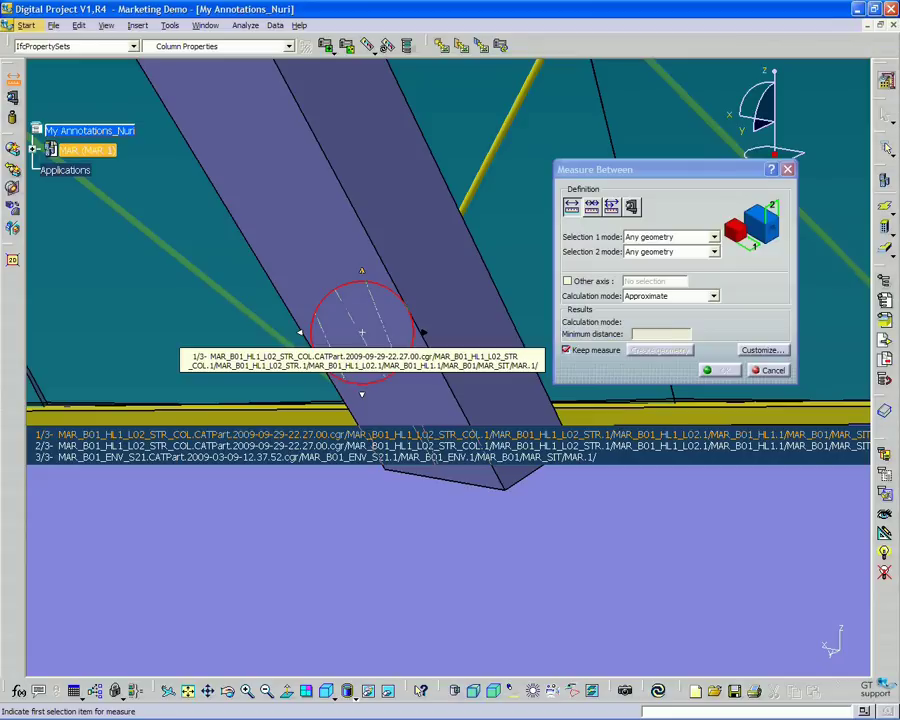
{"action": "key", "text": "Down"}
{"action": "key", "text": "Down"}
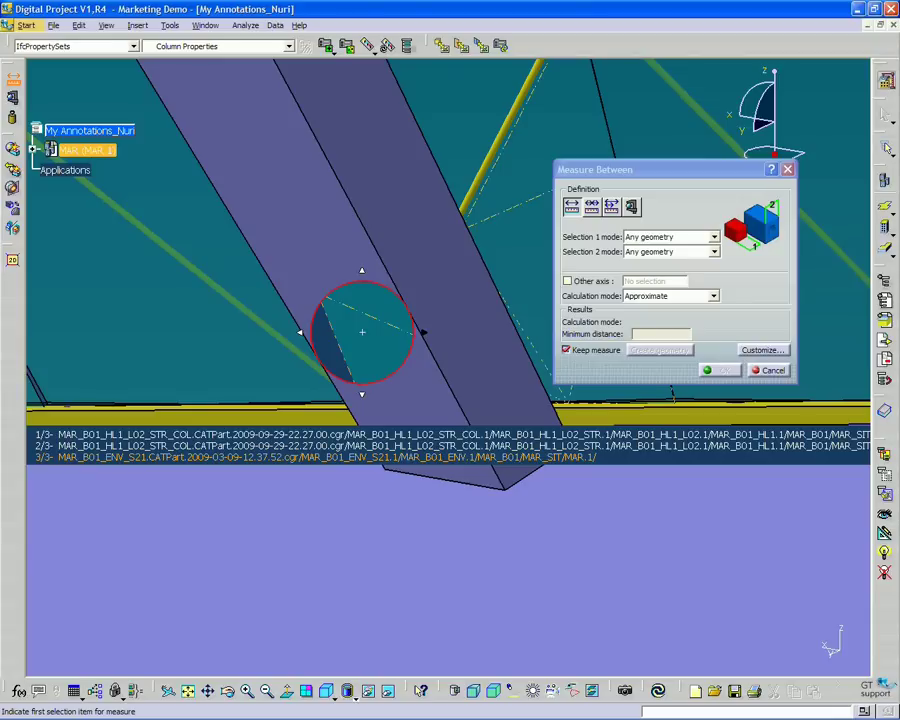
{"action": "key", "text": "Up"}
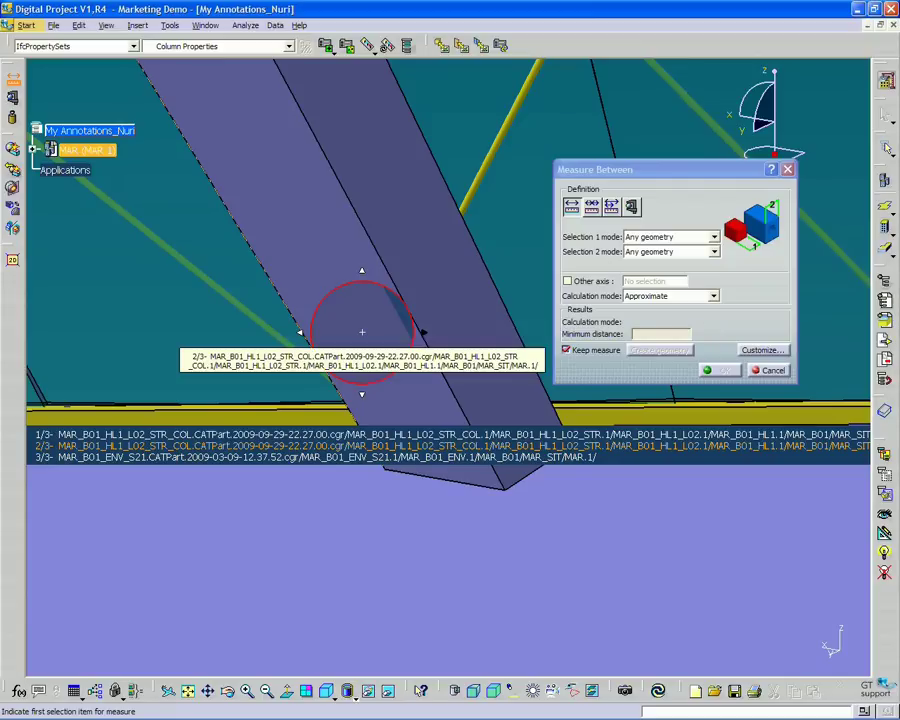
{"action": "key", "text": "Up"}
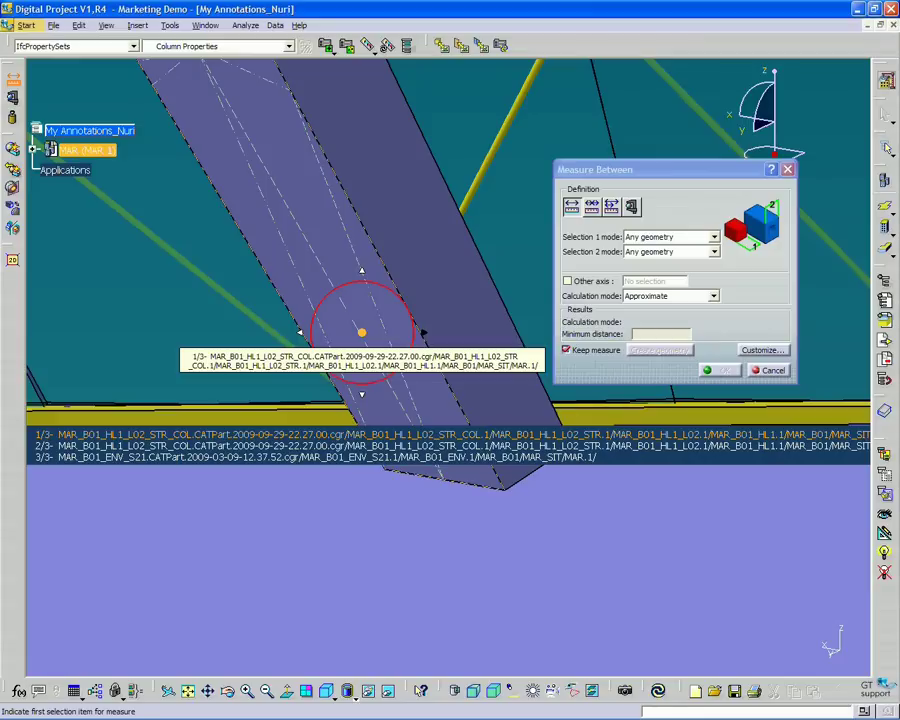
{"action": "left_click", "coordinate": [362, 332]}
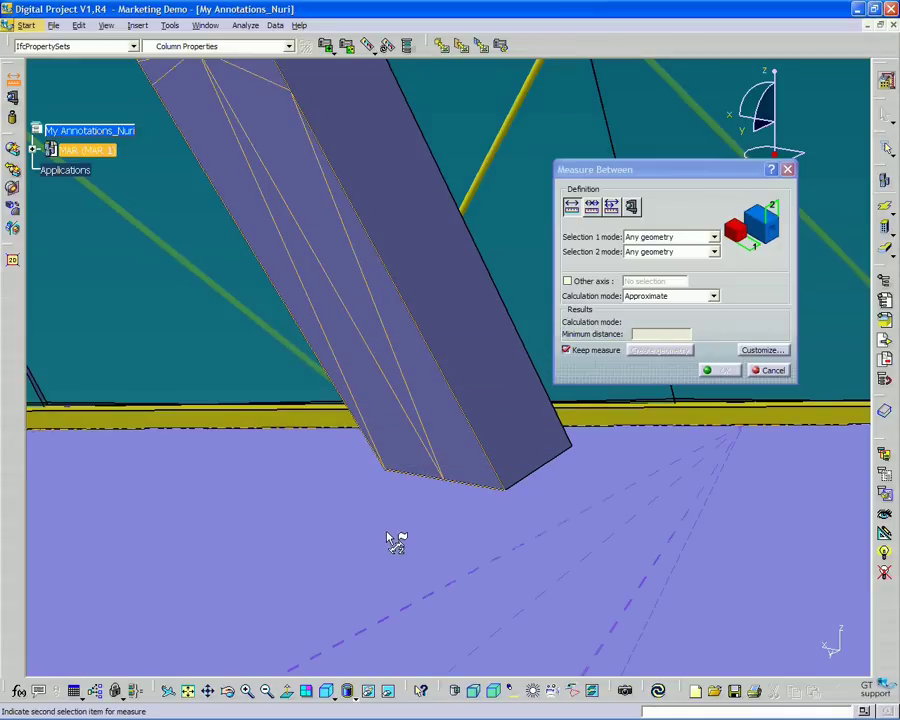
Step: Set the Level 2 floor slab's surface beside the column foot as the second selection of the measurement
{"action": "middle_click_drag", "start_coordinate": [398, 509], "coordinate": [405, 525]}
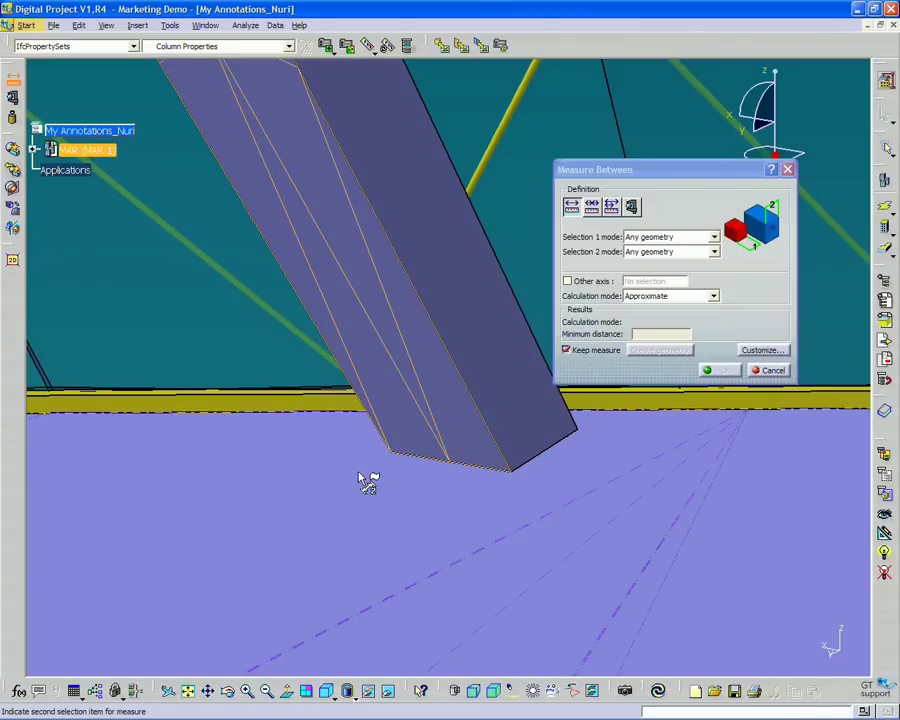
{"action": "key", "text": "Up"}
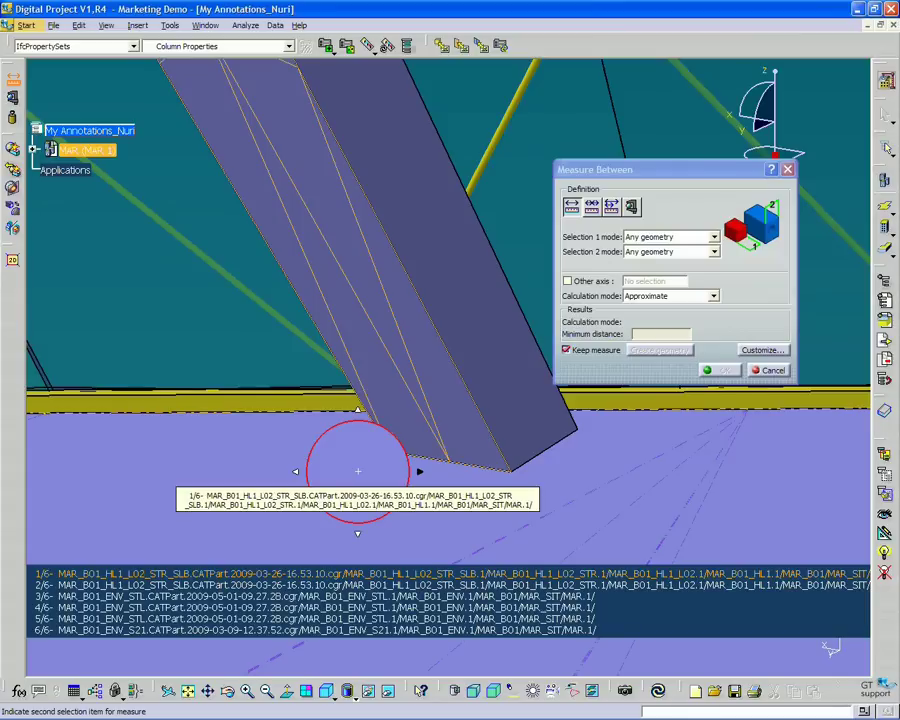
{"action": "key", "text": "Down"}
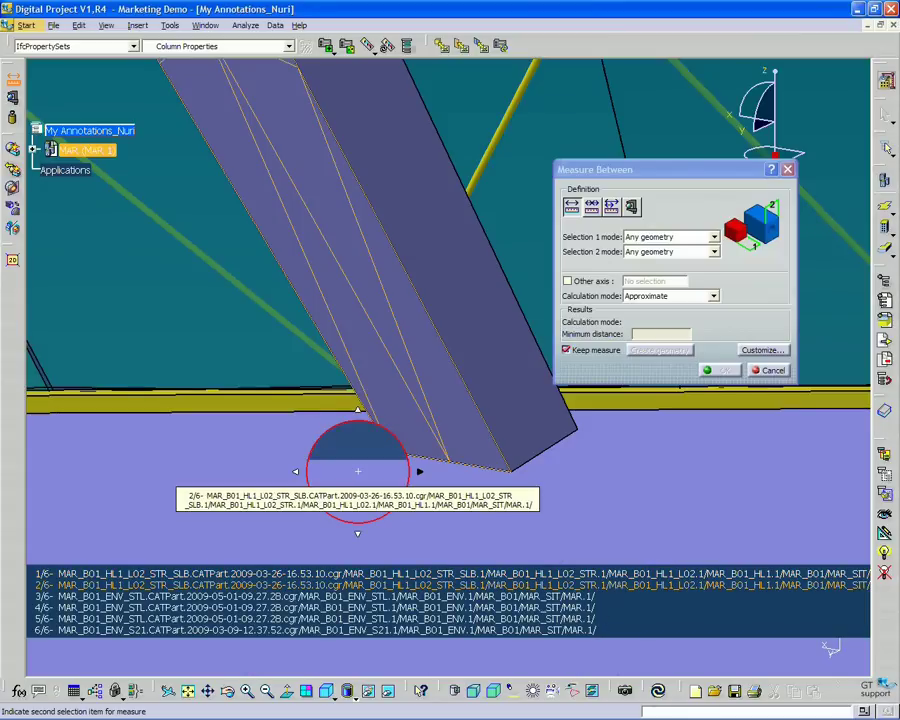
{"action": "key", "text": "Up"}
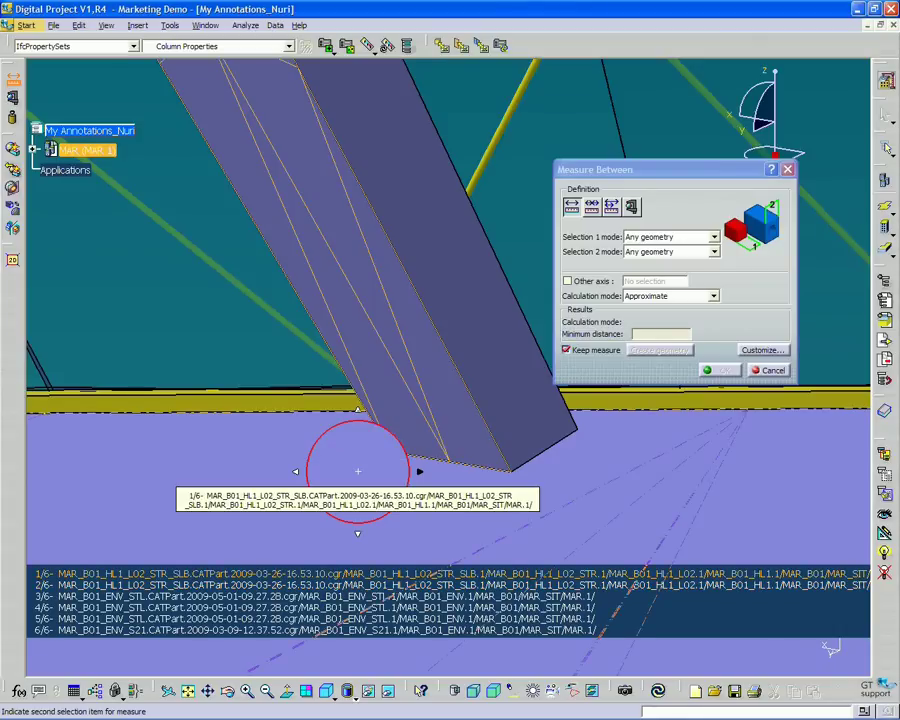
{"action": "left_click", "coordinate": [357, 471]}
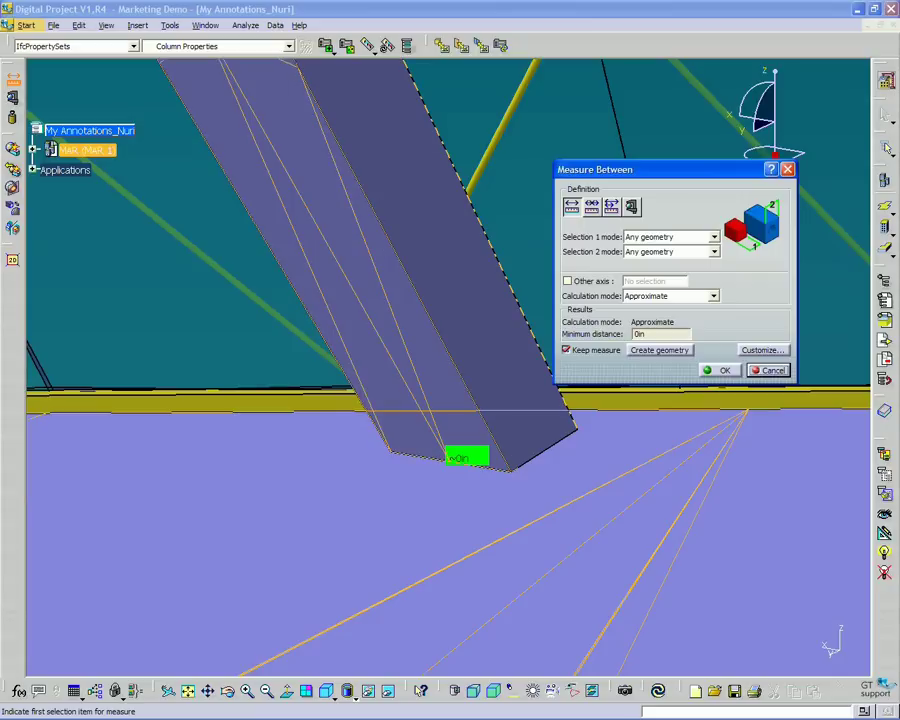
Step: Customize the measurement to show the angle instead of the distance, both in 3D and in the panel
{"action": "left_click", "coordinate": [762, 350]}
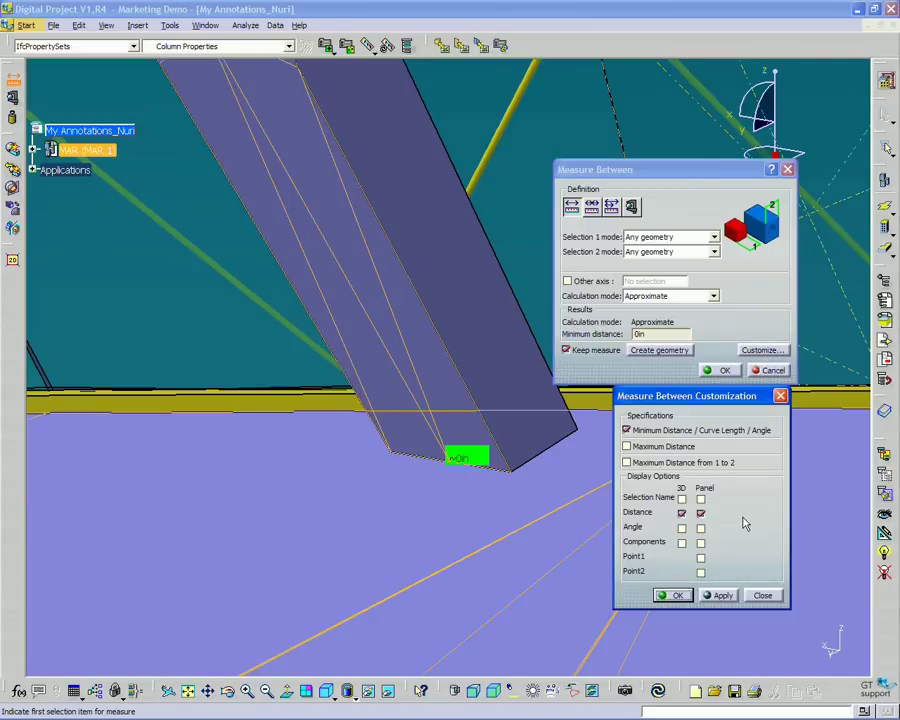
{"action": "left_click", "coordinate": [682, 513]}
{"action": "left_click", "coordinate": [682, 513]}
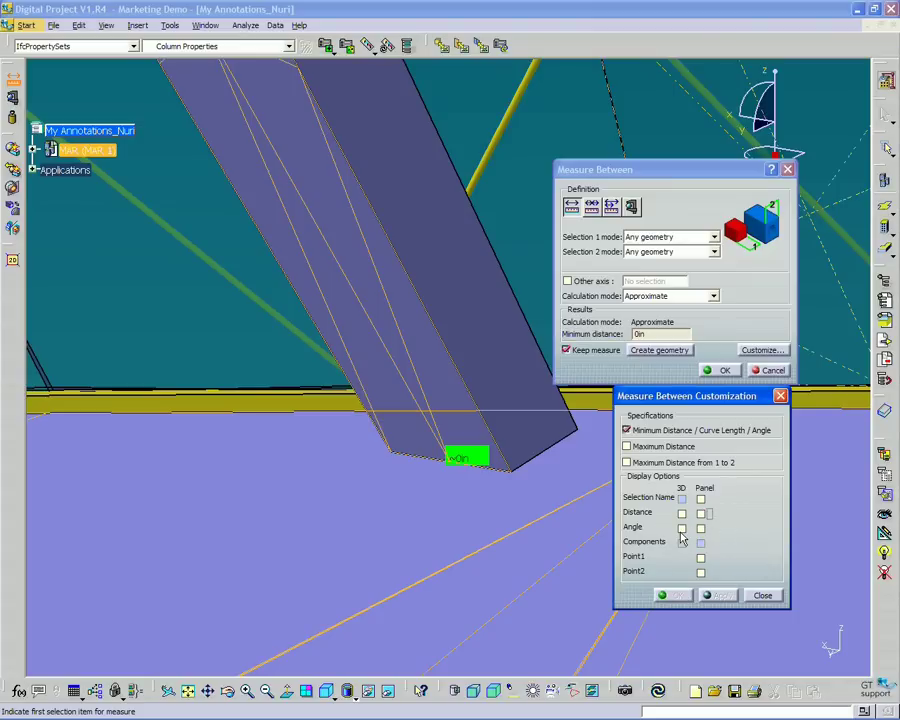
{"action": "left_click", "coordinate": [681, 528]}
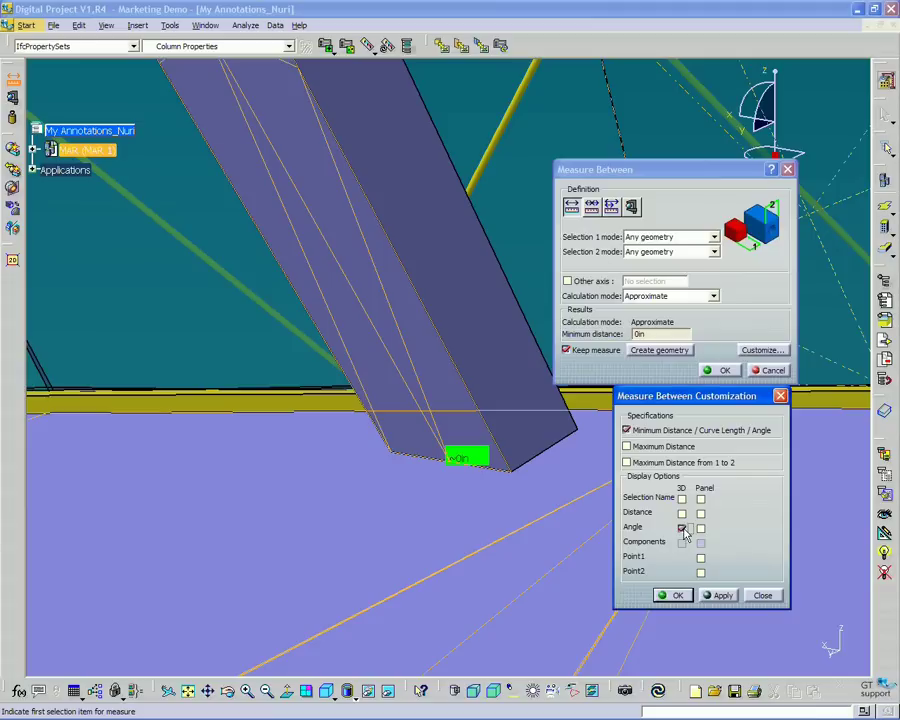
{"action": "left_click", "coordinate": [700, 528]}
{"action": "left_click", "coordinate": [719, 595]}
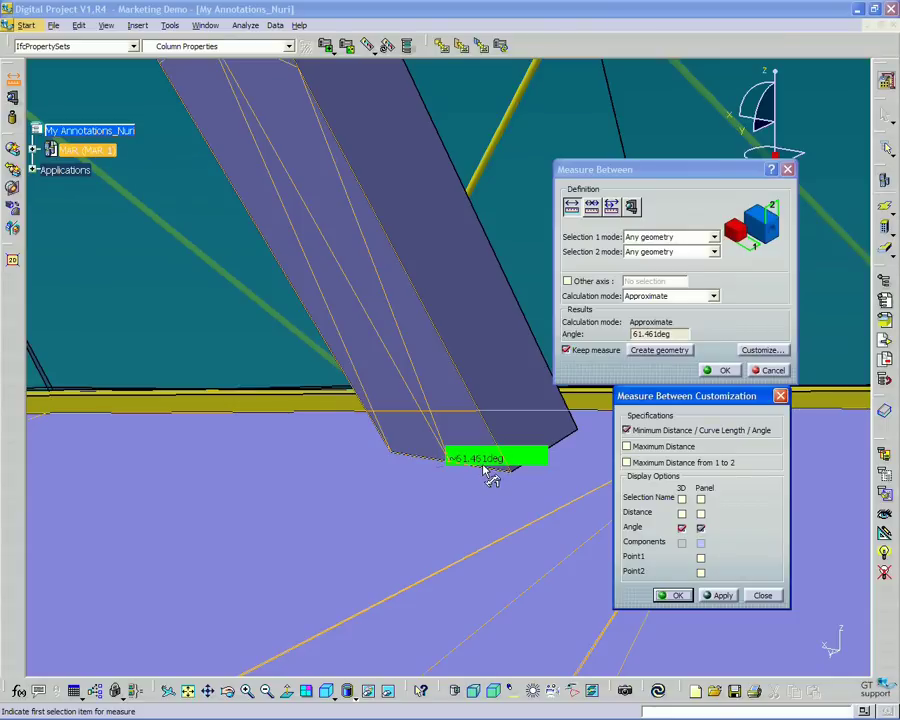
{"action": "left_click", "coordinate": [676, 596]}
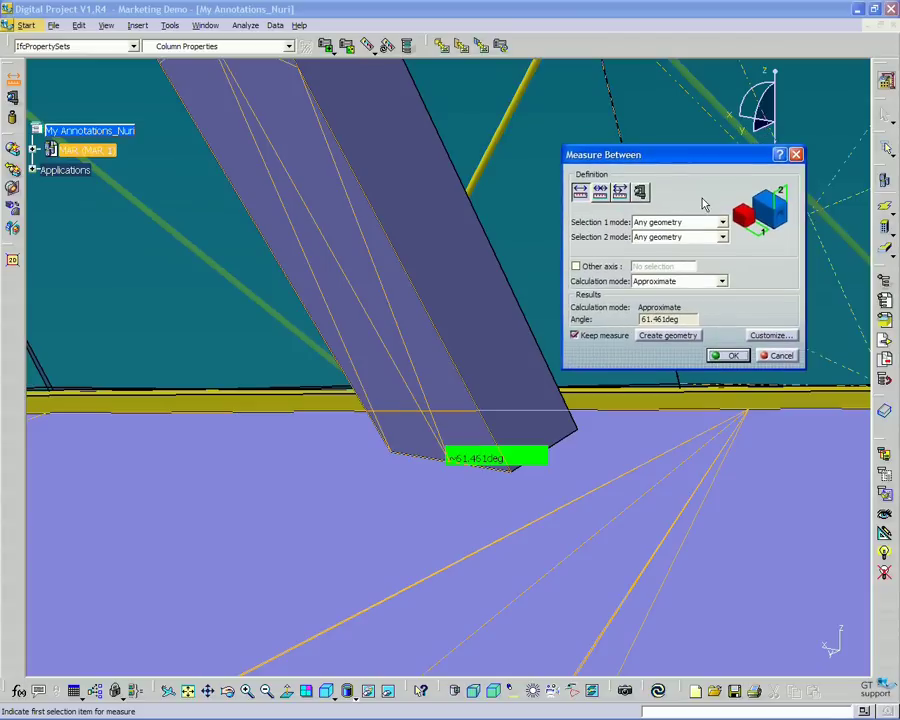
Step: Finish the column-to-slab angle measurement with the Keep measure option enabled
{"action": "left_click", "coordinate": [575, 336]}
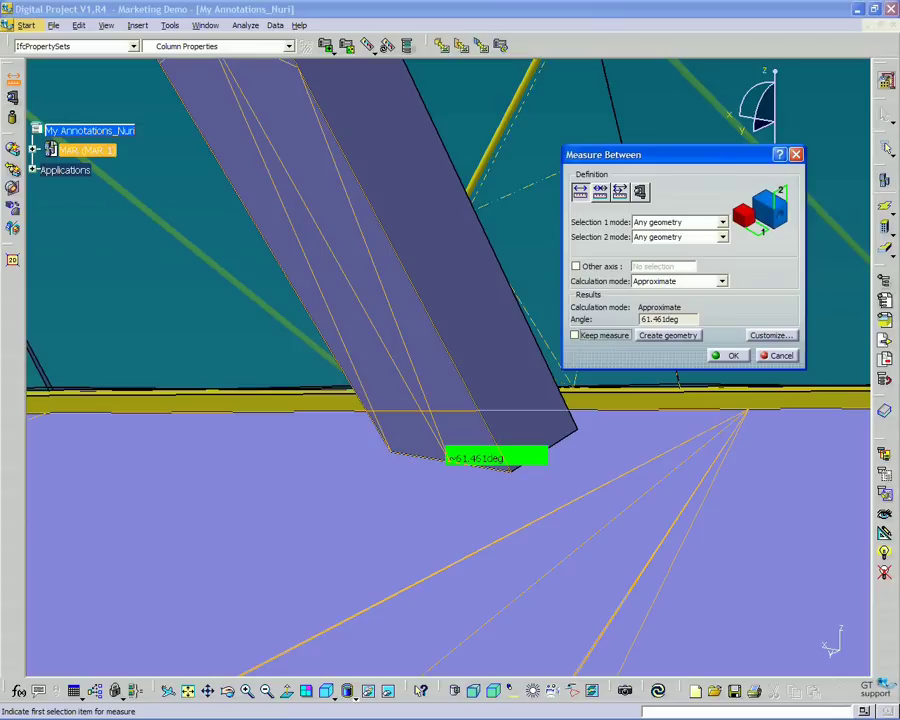
{"action": "left_click", "coordinate": [575, 335]}
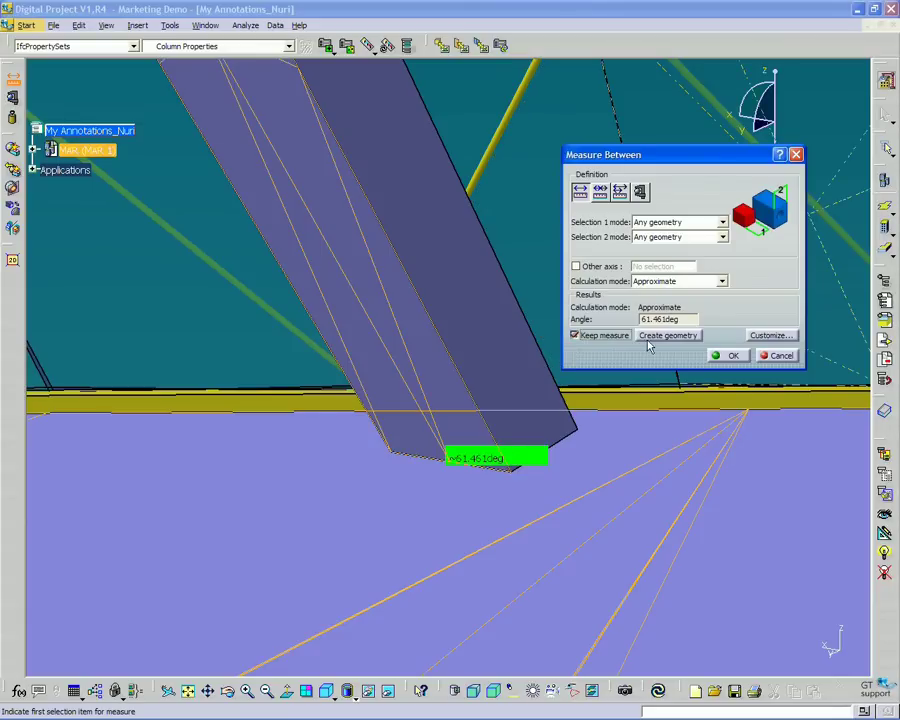
{"action": "left_click", "coordinate": [728, 355]}
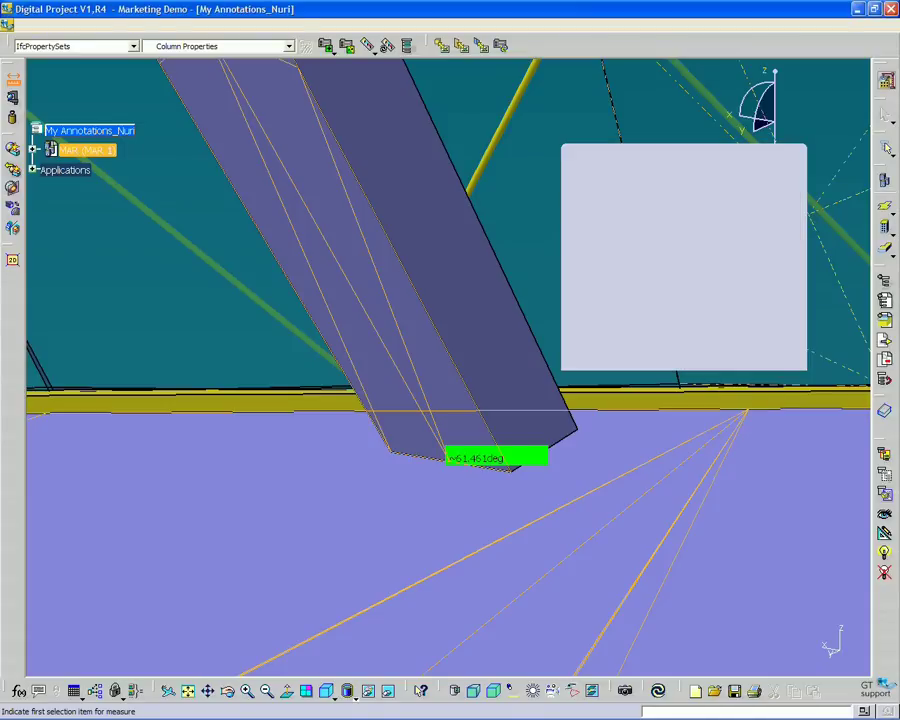
Step: Redefine the stored MeasureBetween.1 as the angle between the column's adjacent side face and the floor slab
{"action": "middle_click_drag", "start_coordinate": [374, 348], "coordinate": [655, 485]}
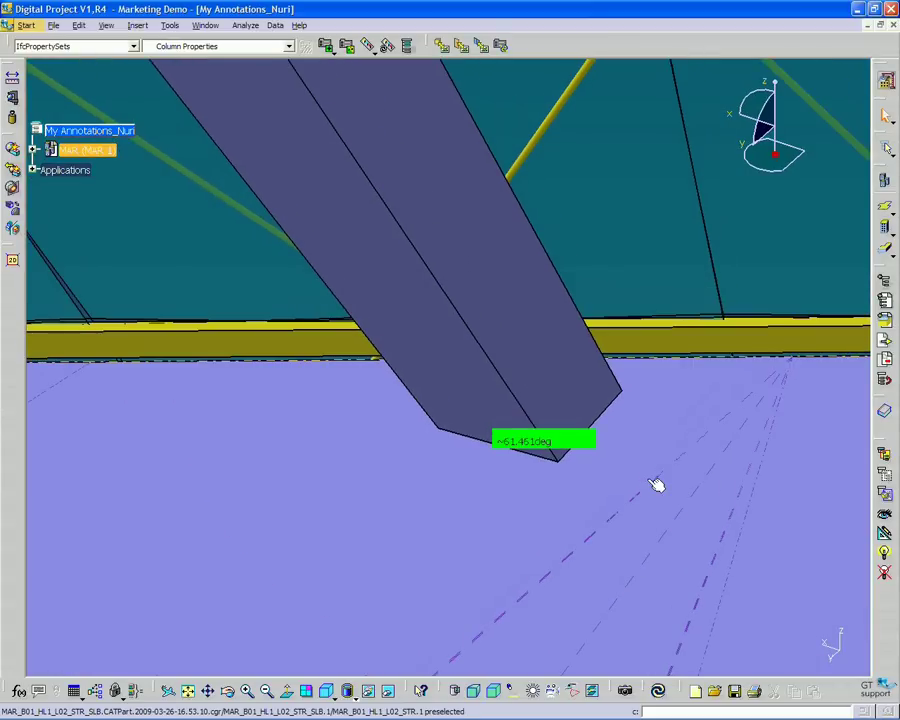
{"action": "left_click", "coordinate": [33, 170]}
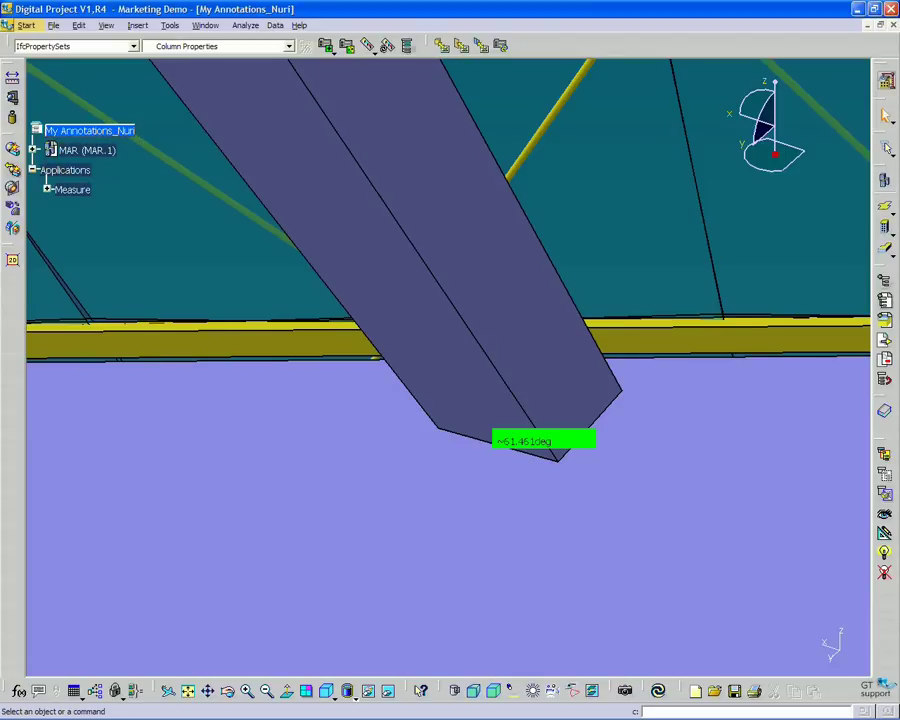
{"action": "left_click", "coordinate": [47, 190]}
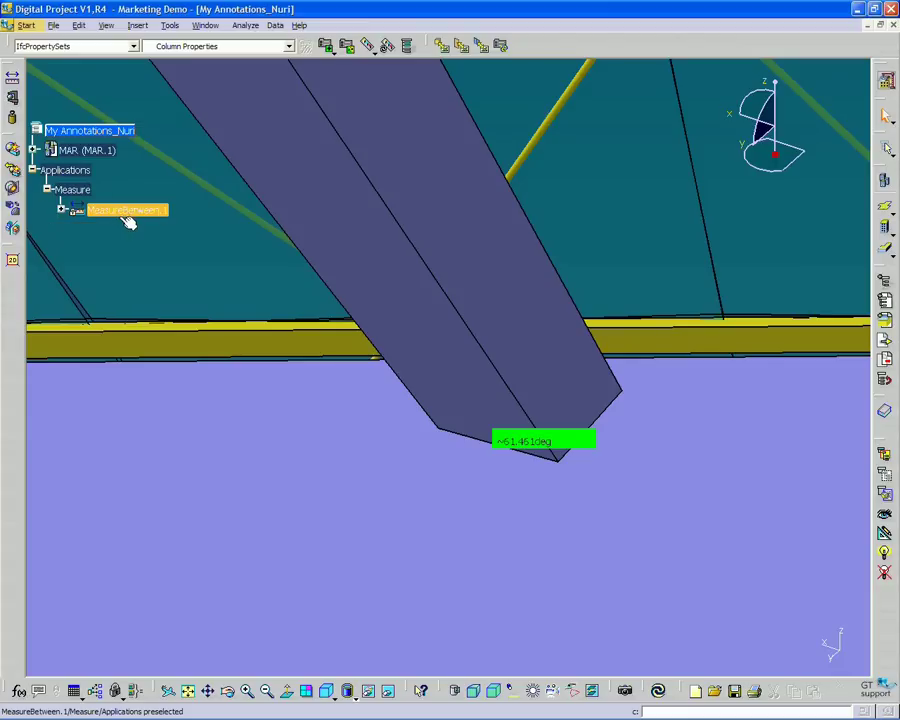
{"action": "double_click", "coordinate": [101, 216]}
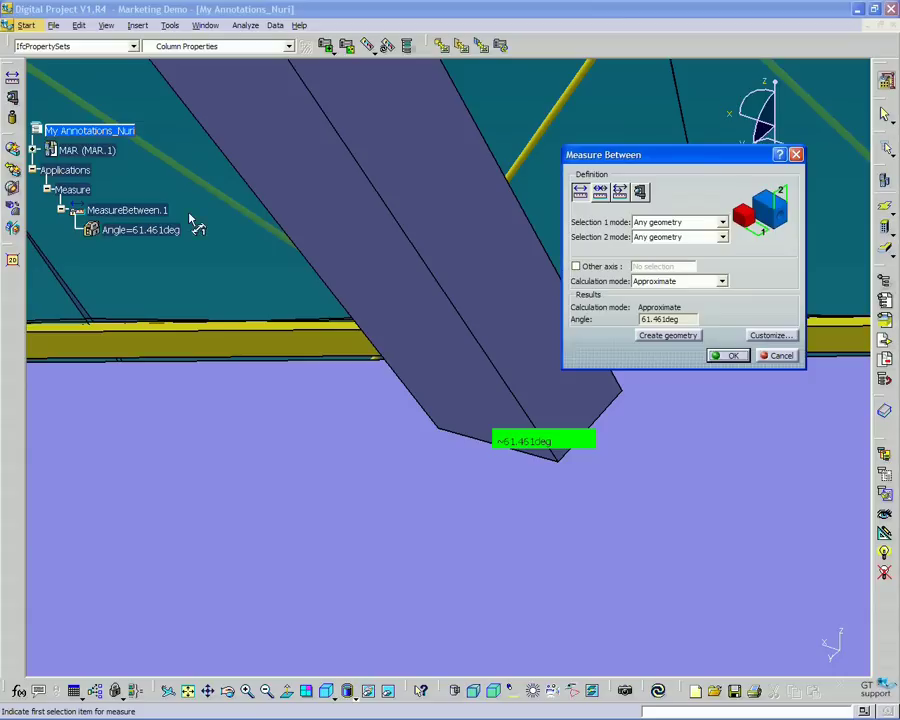
{"action": "left_click_drag", "start_coordinate": [661, 154], "coordinate": [713, 141]}
{"action": "middle_click_drag", "start_coordinate": [669, 482], "coordinate": [572, 421]}
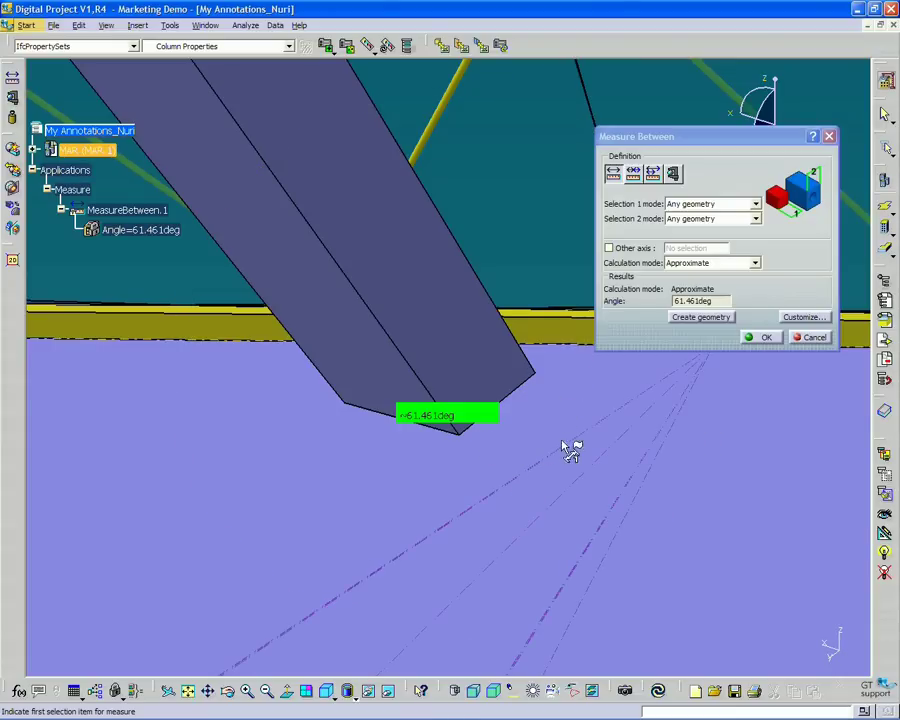
{"action": "middle_click_drag", "start_coordinate": [490, 365], "coordinate": [470, 325]}
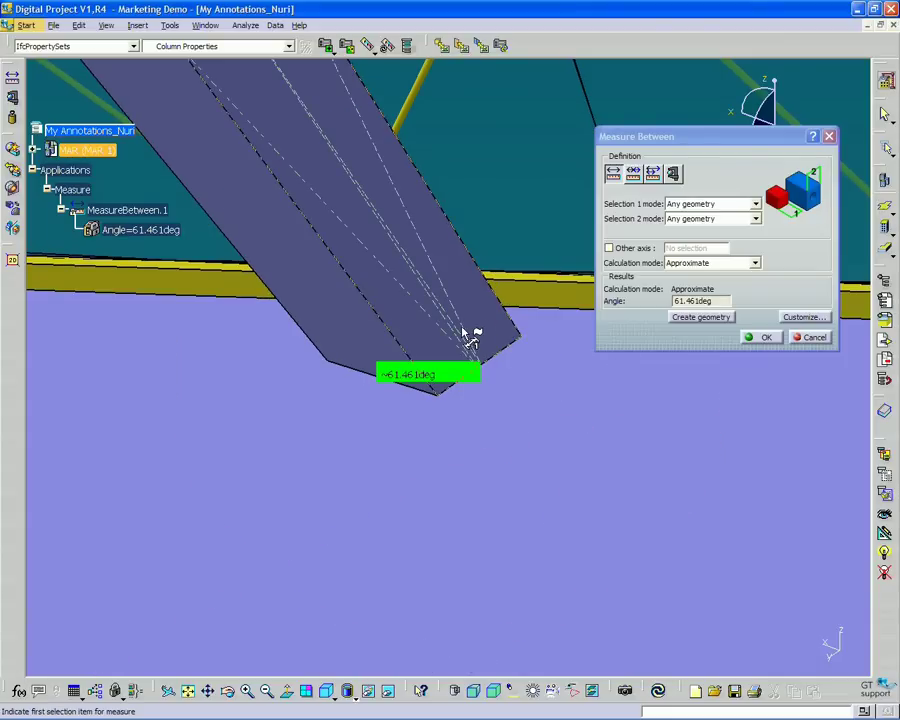
{"action": "mouse_move", "coordinate": [465, 319]}
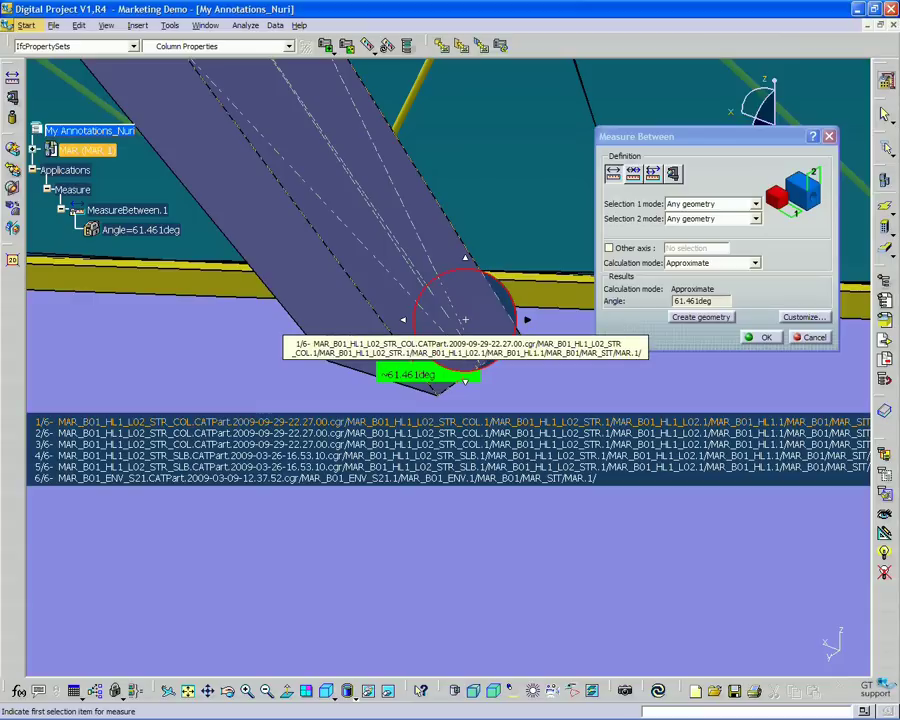
{"action": "left_click", "coordinate": [465, 319]}
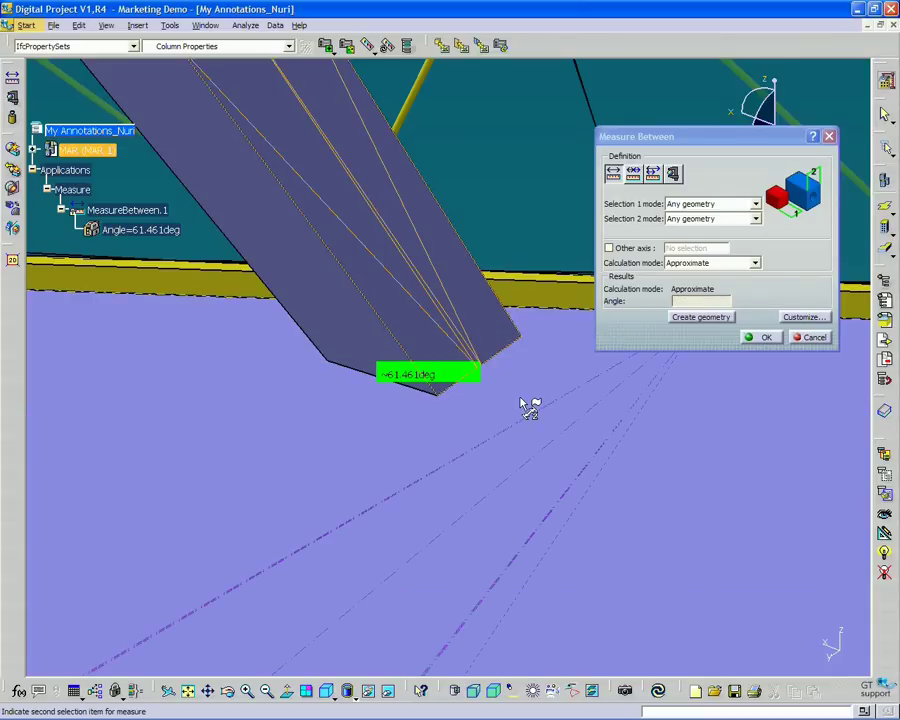
{"action": "mouse_move", "coordinate": [523, 402]}
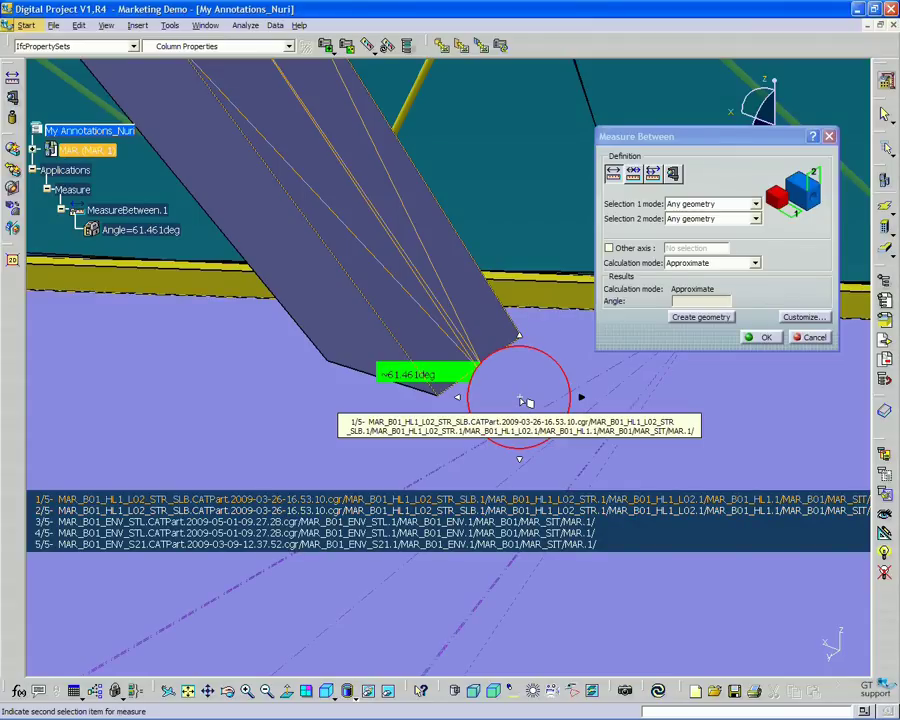
{"action": "left_click", "coordinate": [523, 402]}
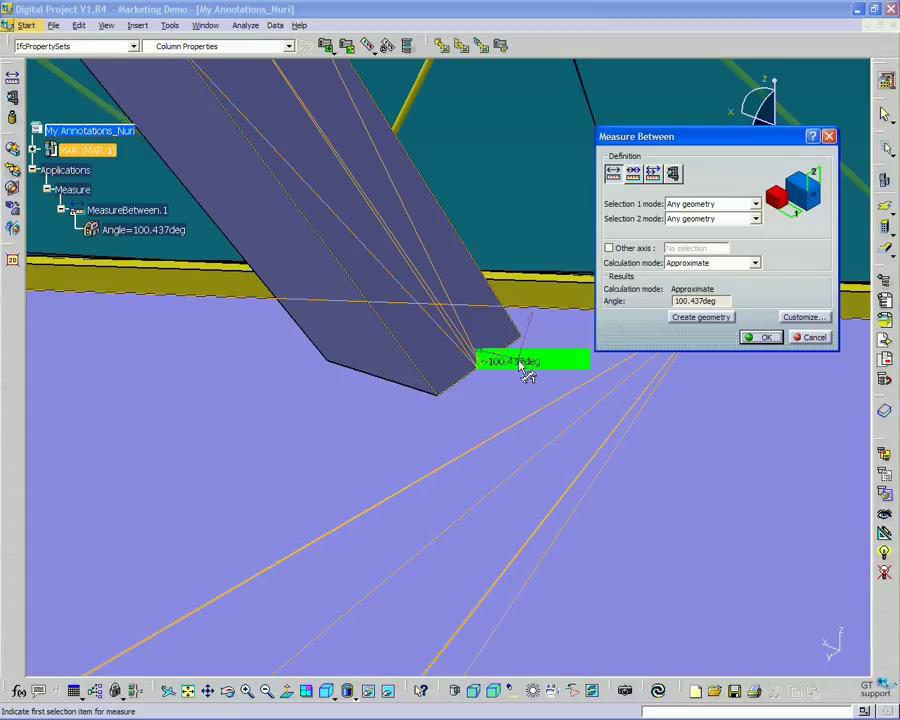
Step: Redefine the measurement between the slanted column's left side face and the Level 2 floor slab, placing the angle label clear of the column foot
{"action": "left_click_drag", "start_coordinate": [527, 372], "coordinate": [627, 452]}
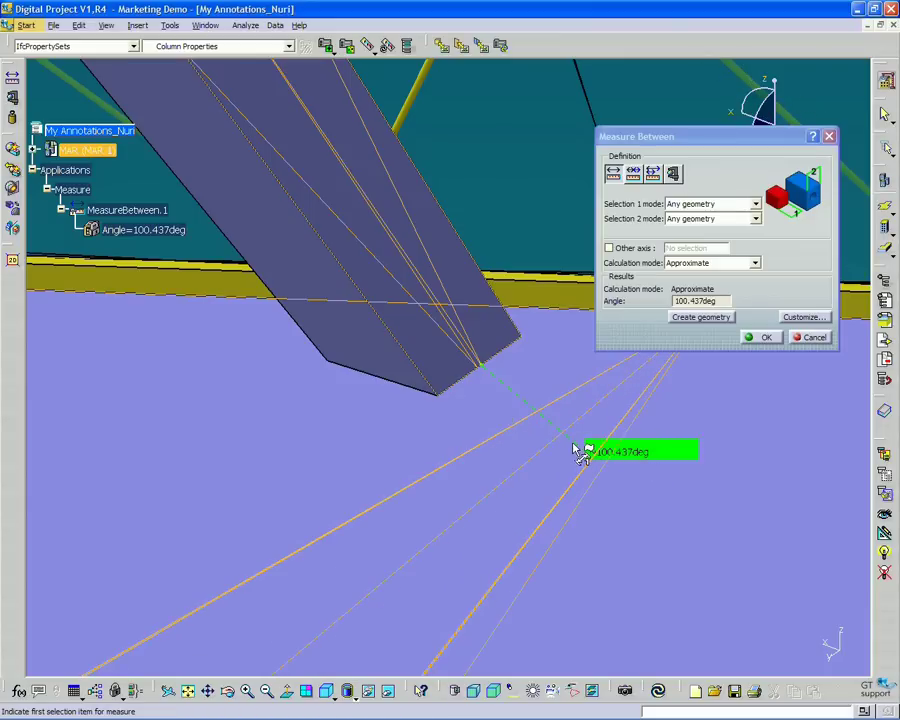
{"action": "middle_click_drag", "start_coordinate": [533, 418], "coordinate": [387, 333]}
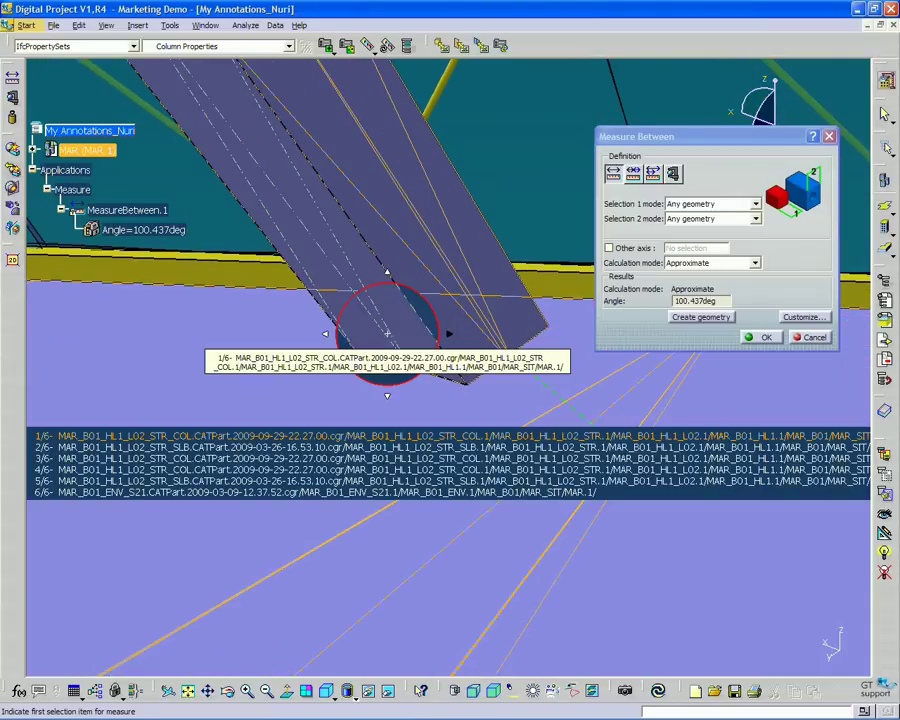
{"action": "left_click", "coordinate": [387, 333]}
{"action": "middle_click_drag", "start_coordinate": [393, 418], "coordinate": [397, 425]}
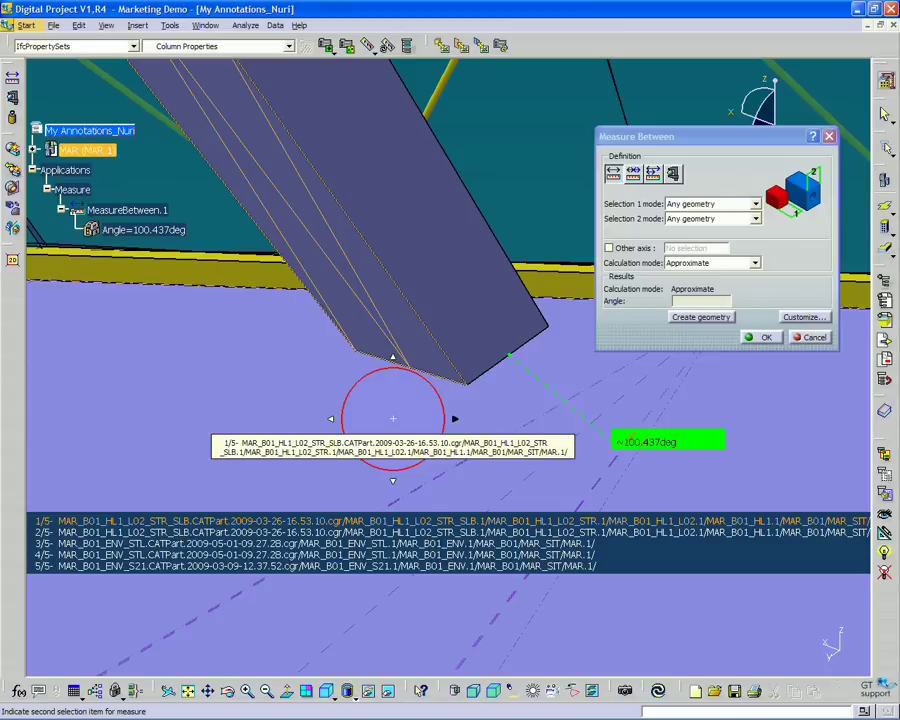
{"action": "left_click", "coordinate": [394, 418]}
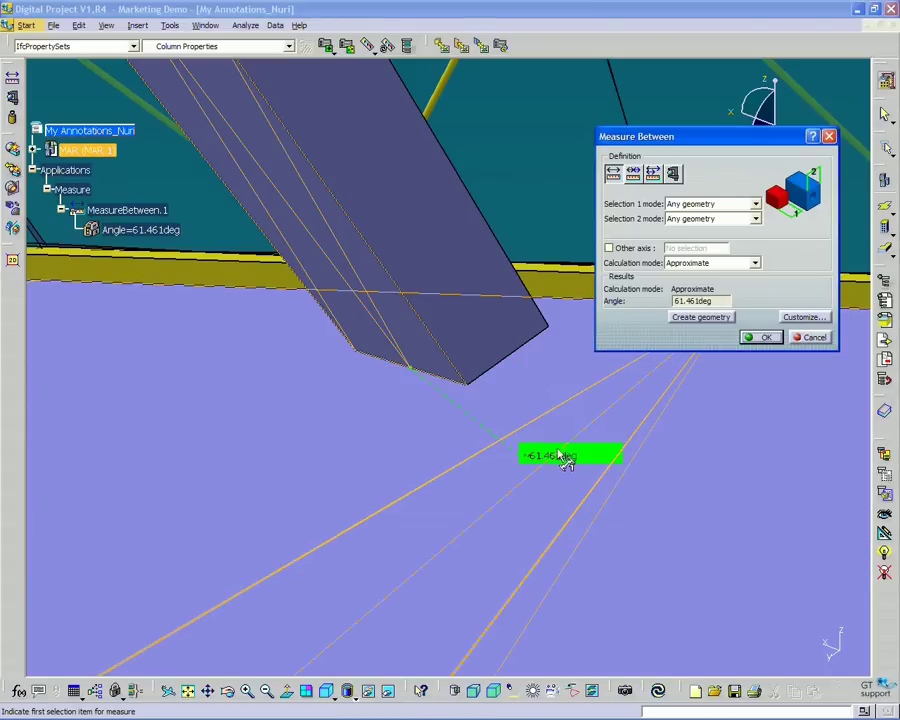
{"action": "left_click_drag", "start_coordinate": [565, 470], "coordinate": [165, 297]}
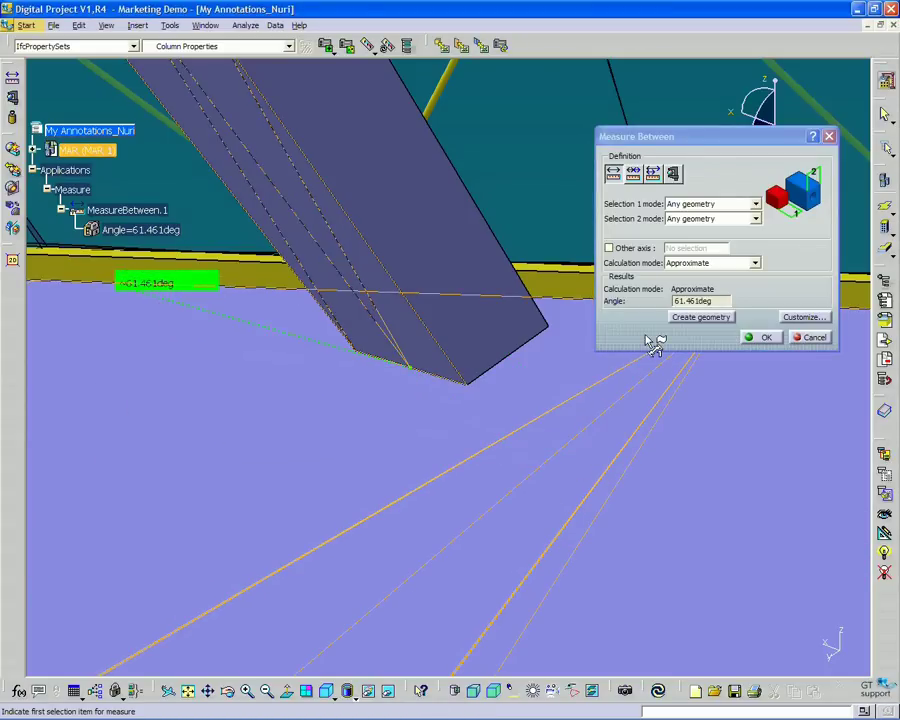
{"action": "left_click", "coordinate": [763, 337]}
Step: Examine the kept angle annotation on the column from outside the facade and close to the column
{"action": "middle_click_drag", "start_coordinate": [700, 340], "coordinate": [680, 280]}
{"action": "middle_click_drag", "start_coordinate": [350, 380], "coordinate": [474, 357]}
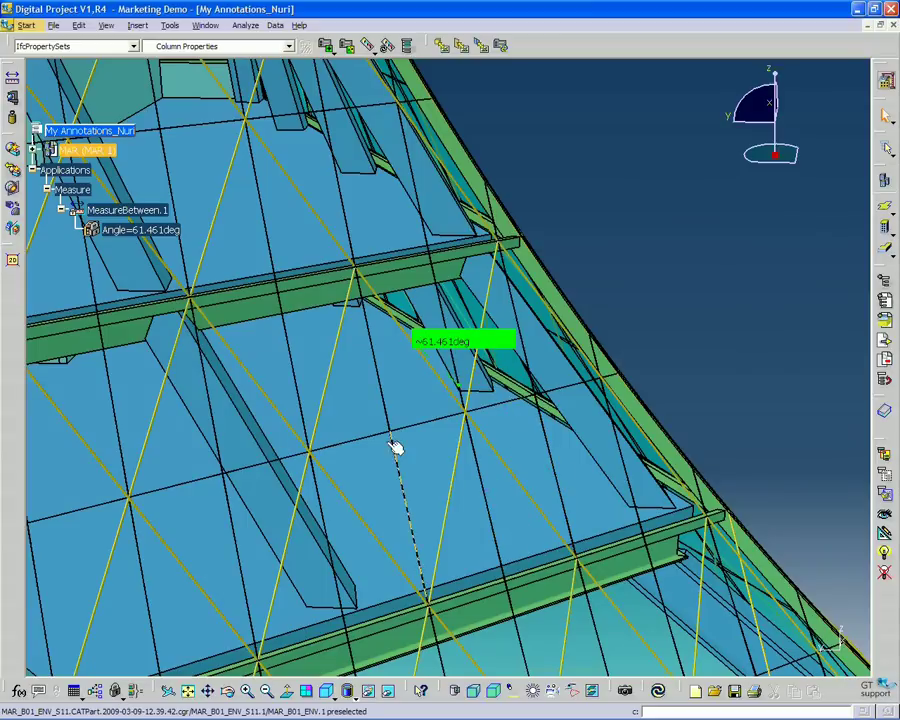
{"action": "middle_click_drag", "start_coordinate": [380, 470], "coordinate": [271, 443]}
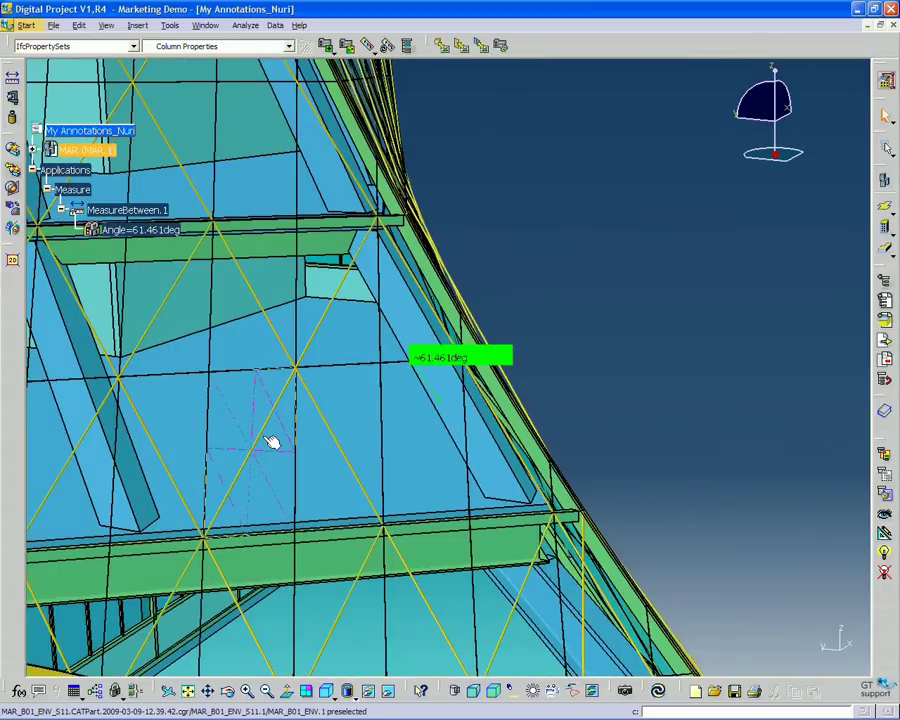
{"action": "middle_click_drag", "start_coordinate": [386, 444], "coordinate": [478, 342]}
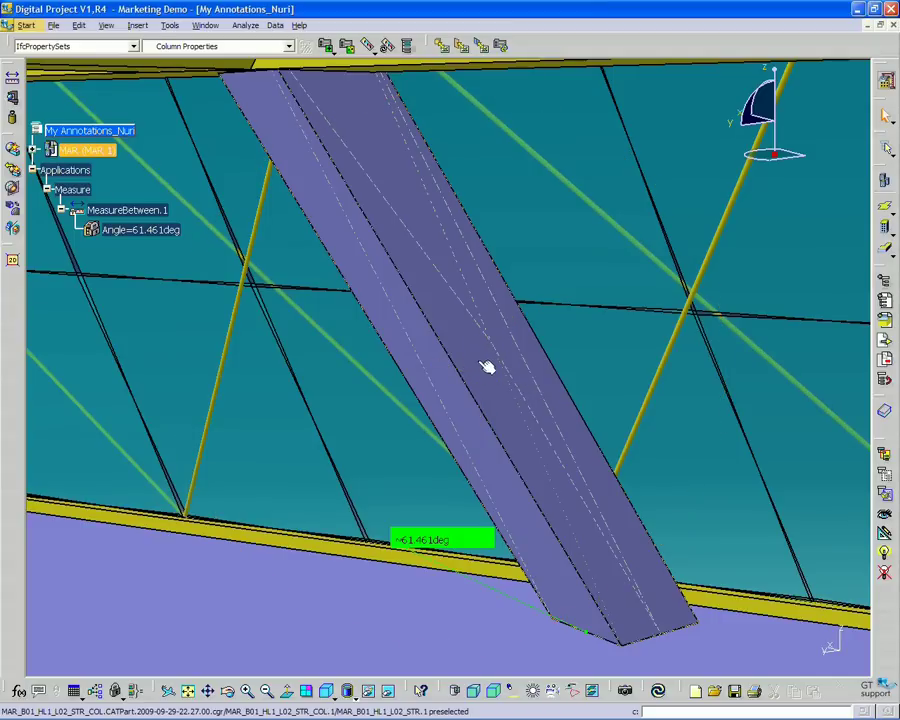